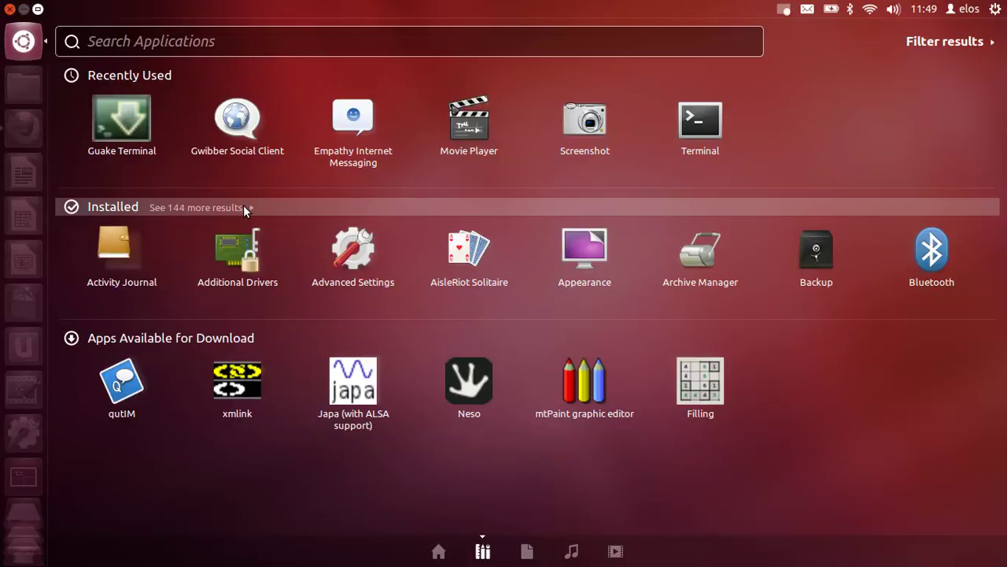
Step: Expand the full list of installed applications in the Dash, then browse the files, music and videos lenses
click(252, 207)
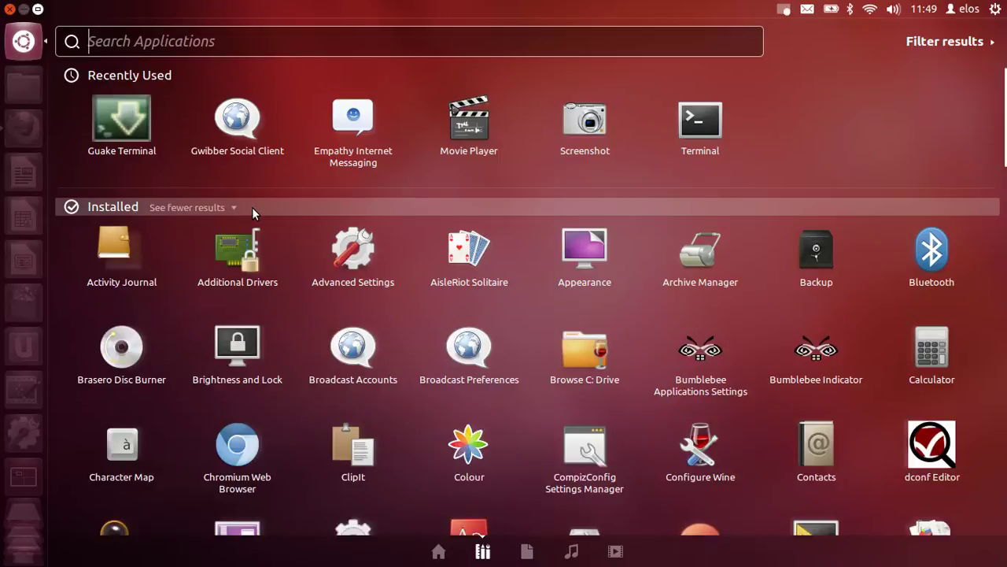
click(522, 555)
click(572, 554)
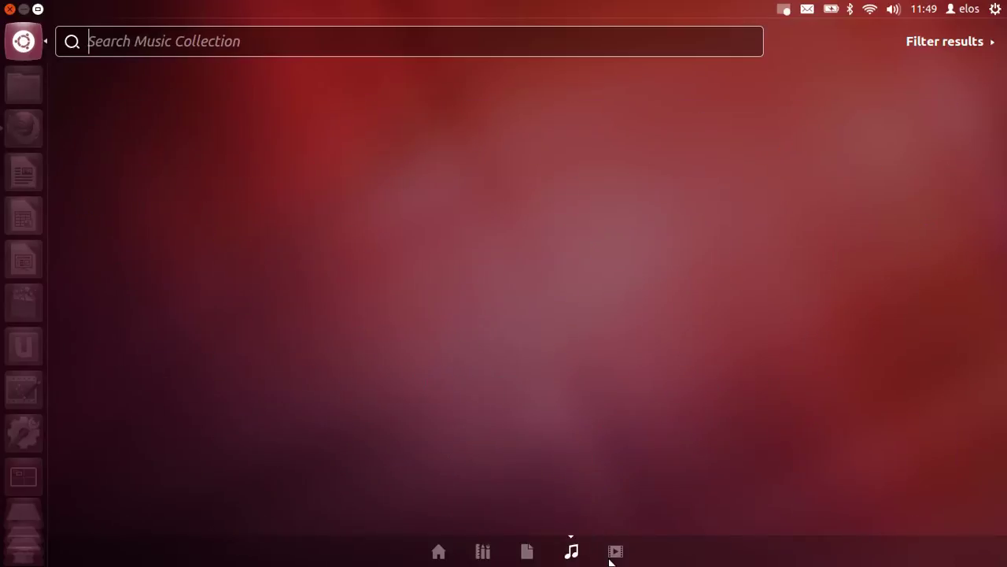
click(613, 554)
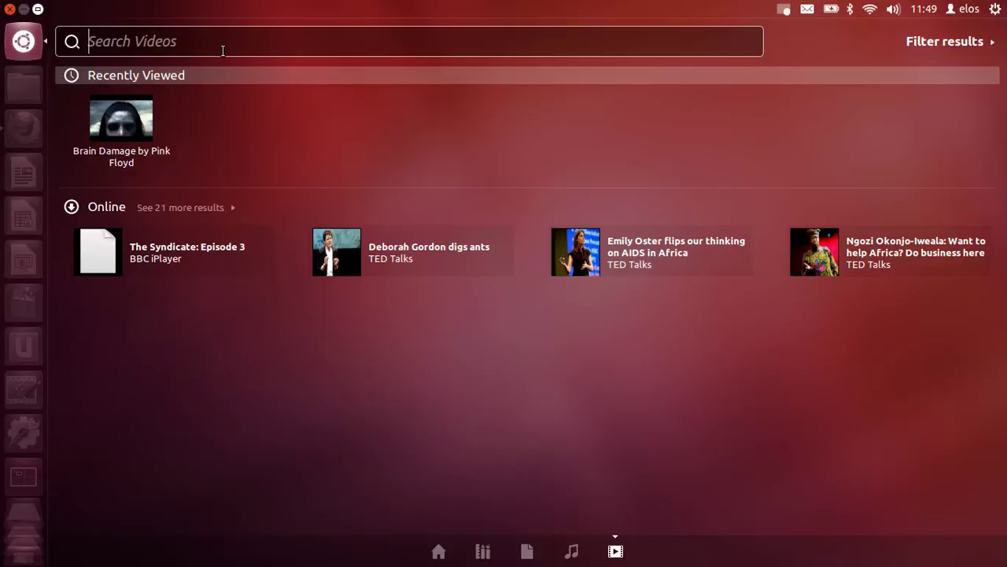
Step: Search the videos lens for "video" and clear the search
text(video)
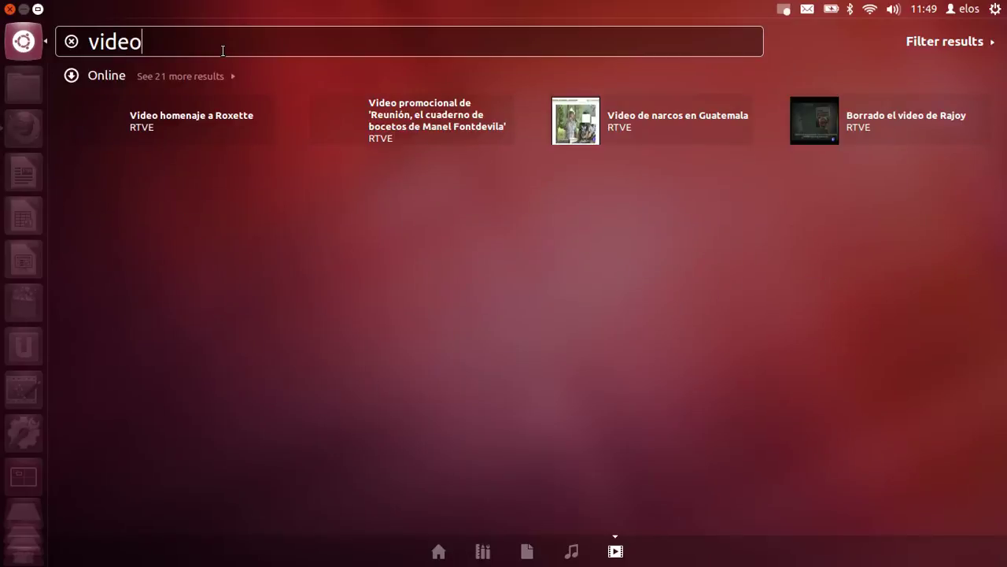
key(BackSpace)
key(BackSpace)
key(BackSpace)
key(BackSpace)
key(BackSpace)
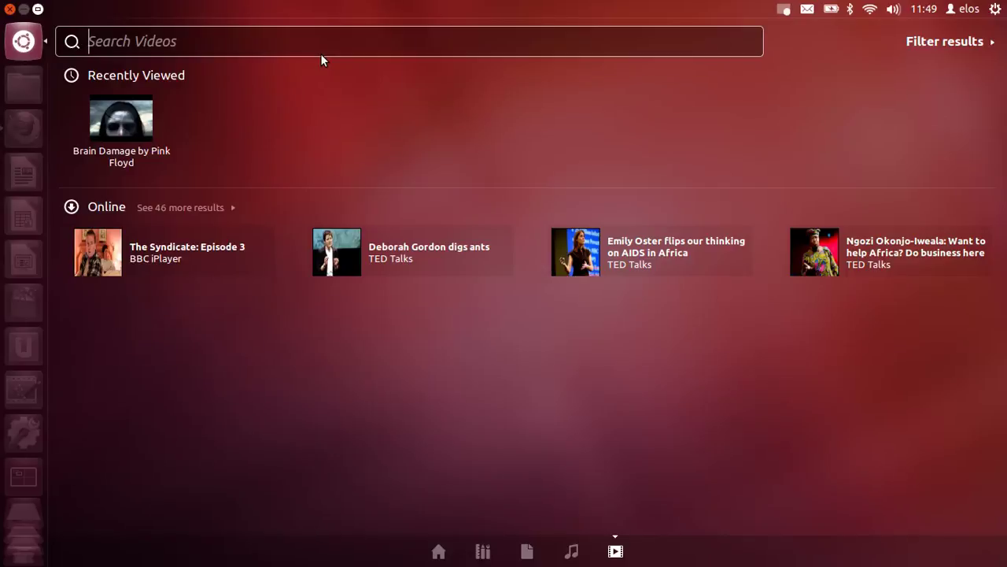
Step: Search the videos lens for "merlin" and clear the search
text(merlin)
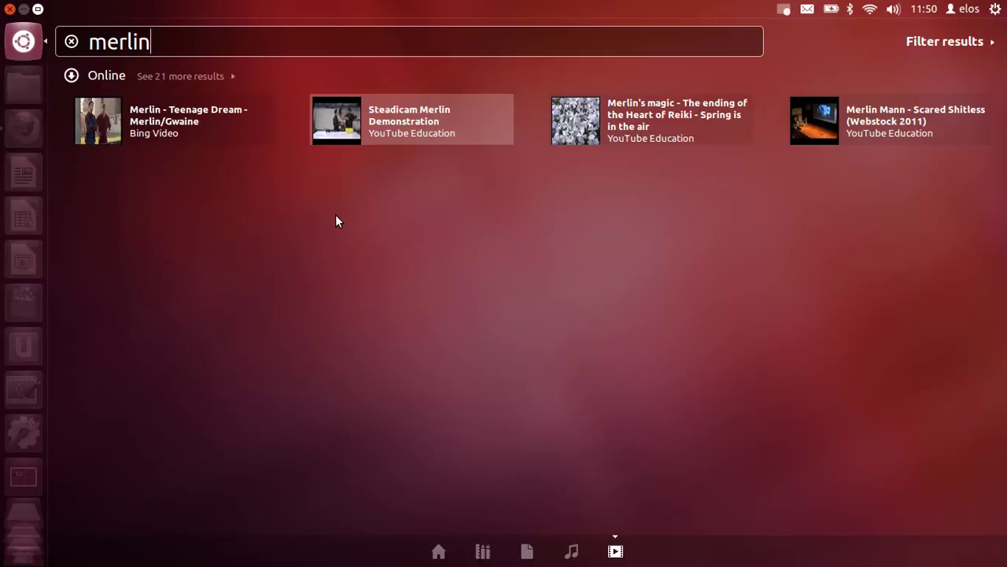
key(BackSpace)
key(BackSpace)
key(BackSpace)
key(BackSpace)
key(BackSpace)
key(BackSpace)
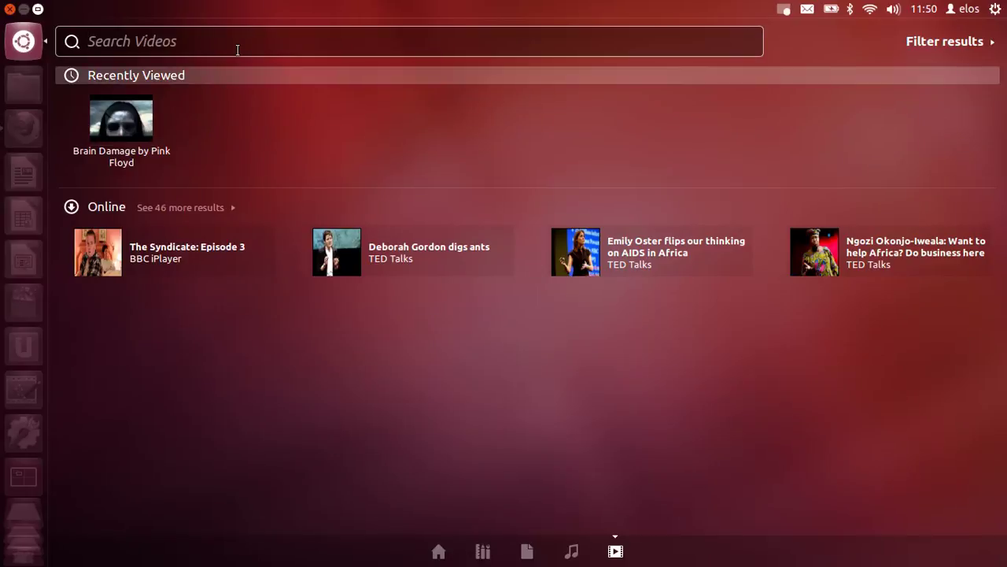
Step: Search the videos lens for "metallica", then close the Dash
text(metalli)
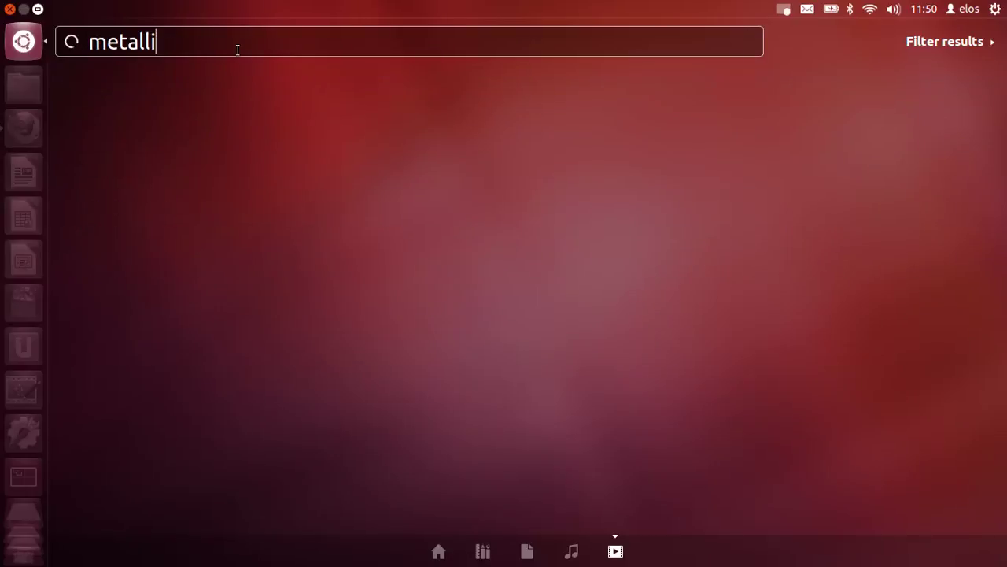
text(ca)
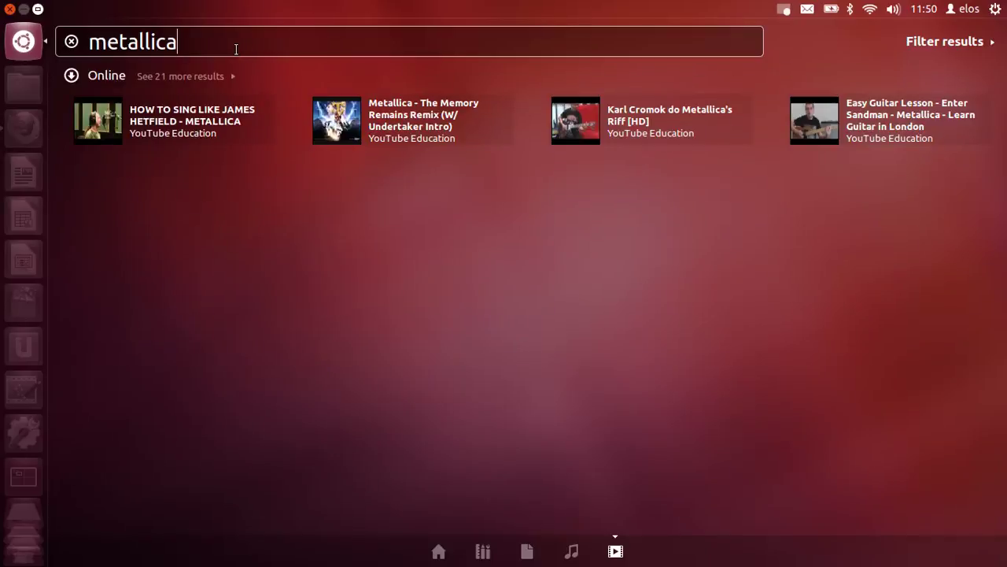
key(Escape)
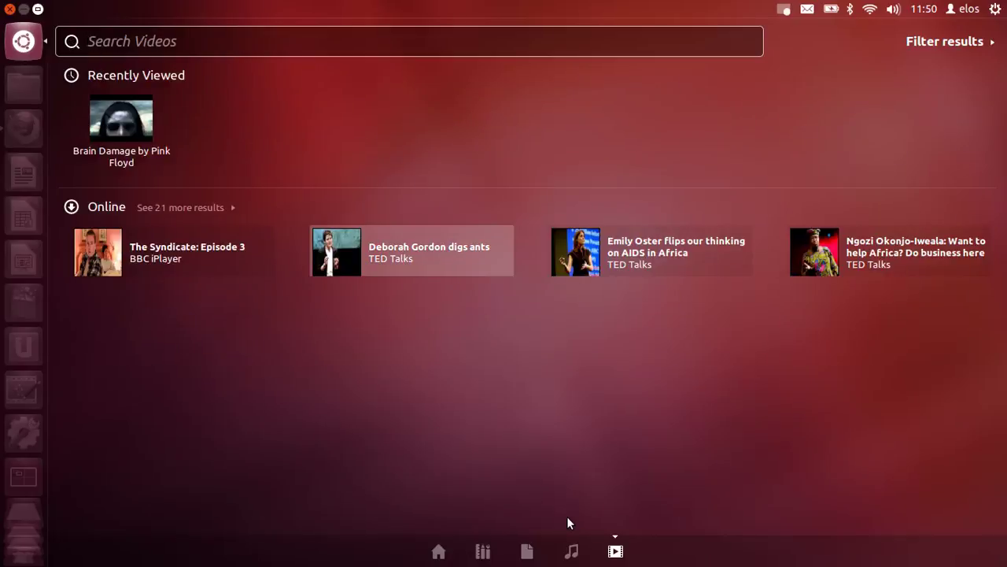
key(Escape)
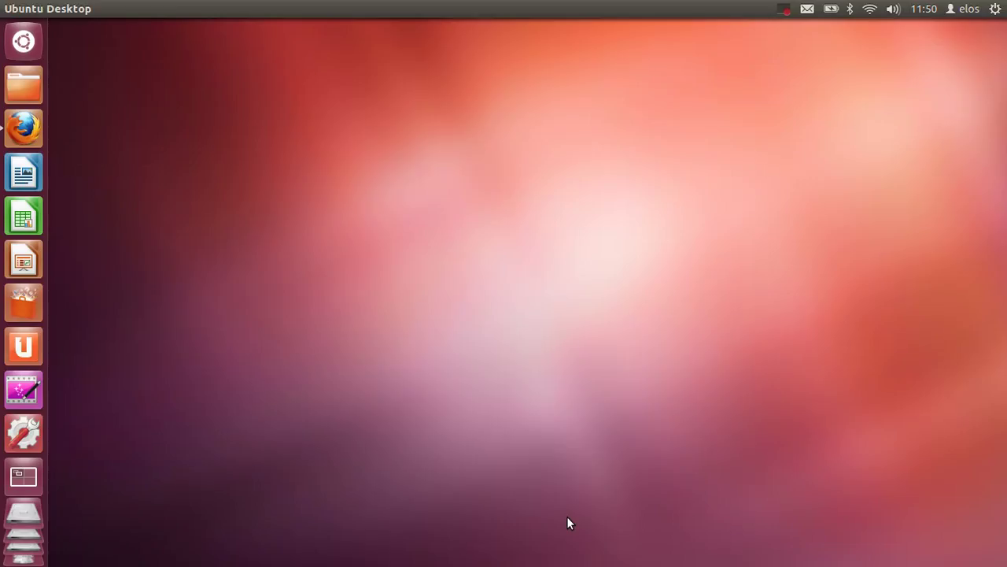
Step: View the Dash launcher's shortcuts, then open the Documents, Downloads and Music folders through the file manager launcher's shortcuts
right_click(24, 41)
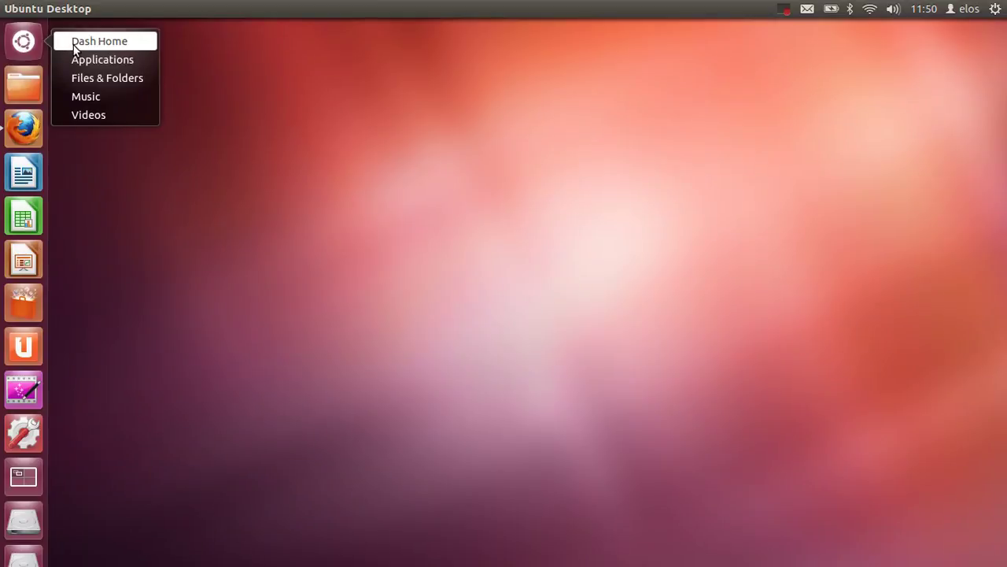
right_click(32, 89)
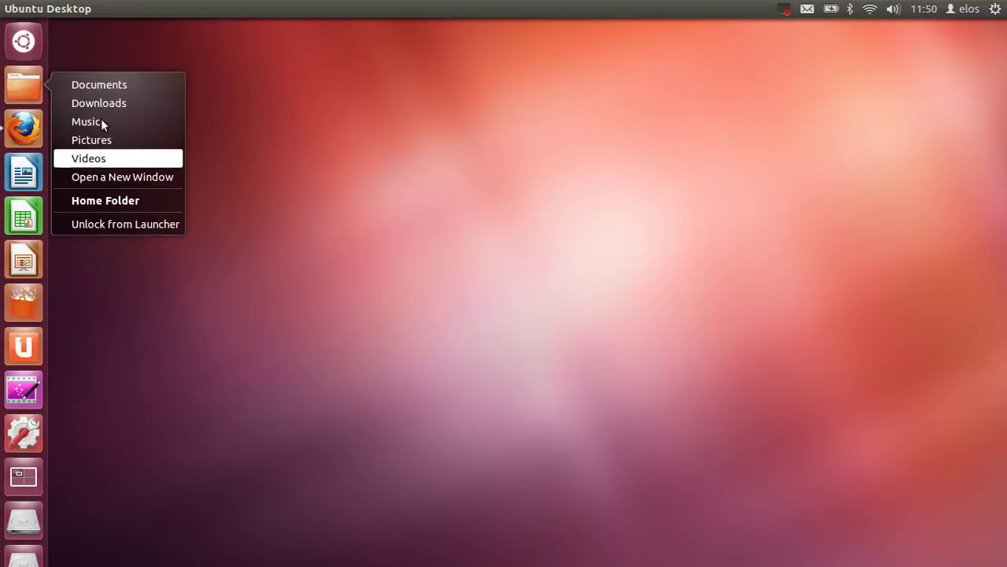
click(92, 87)
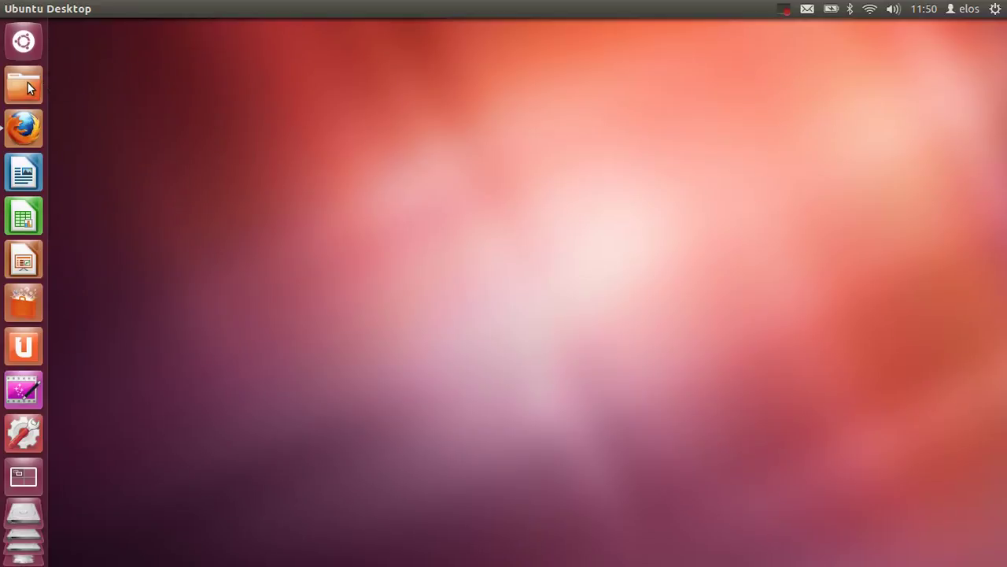
right_click(27, 82)
click(86, 104)
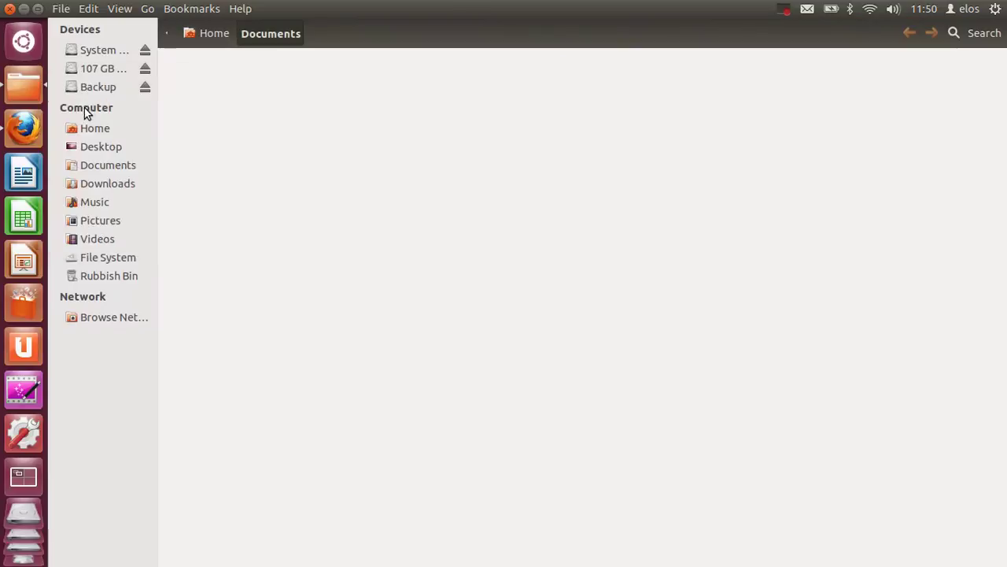
right_click(24, 93)
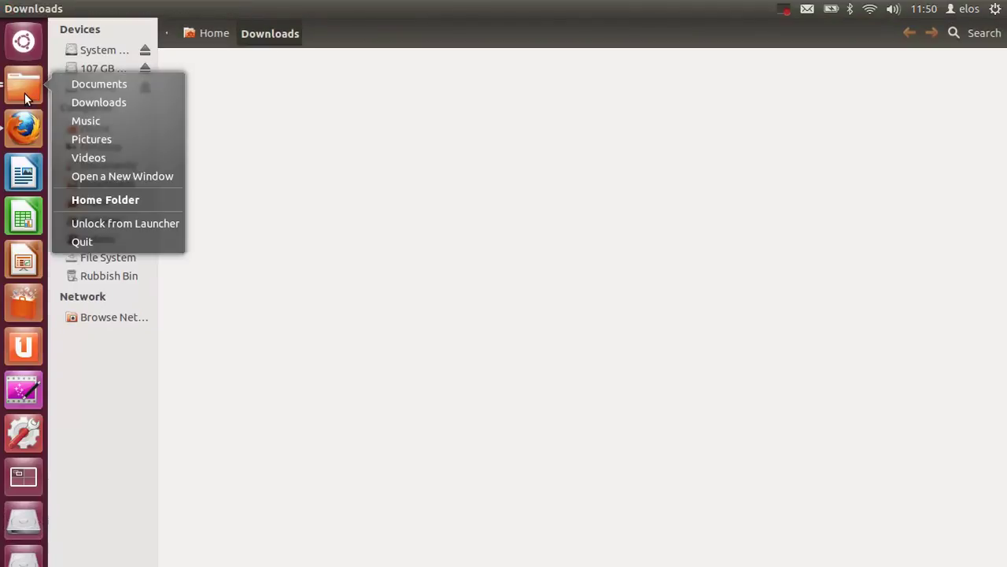
click(84, 122)
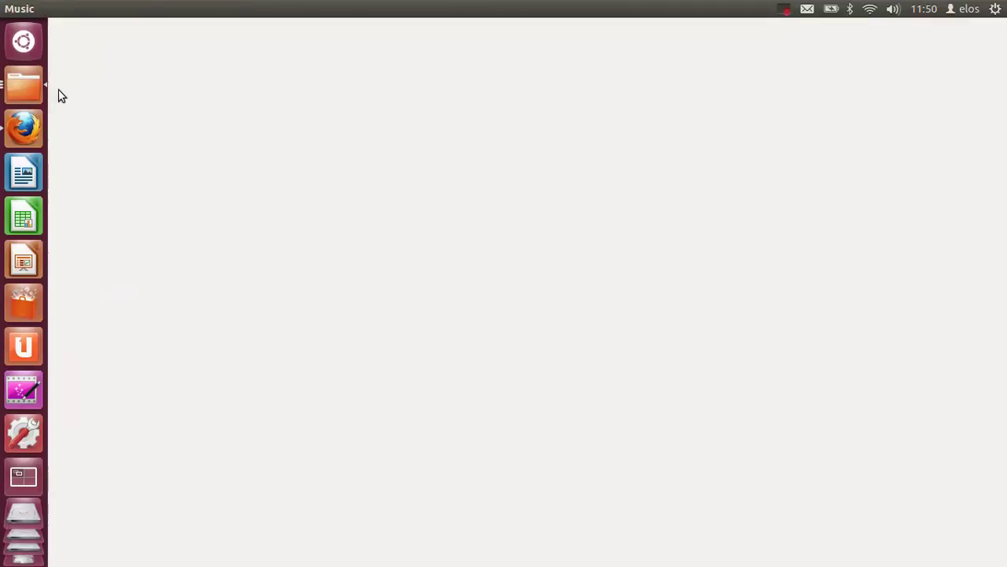
Step: Open a new Firefox window, then add a second blank tab and close it
right_click(23, 134)
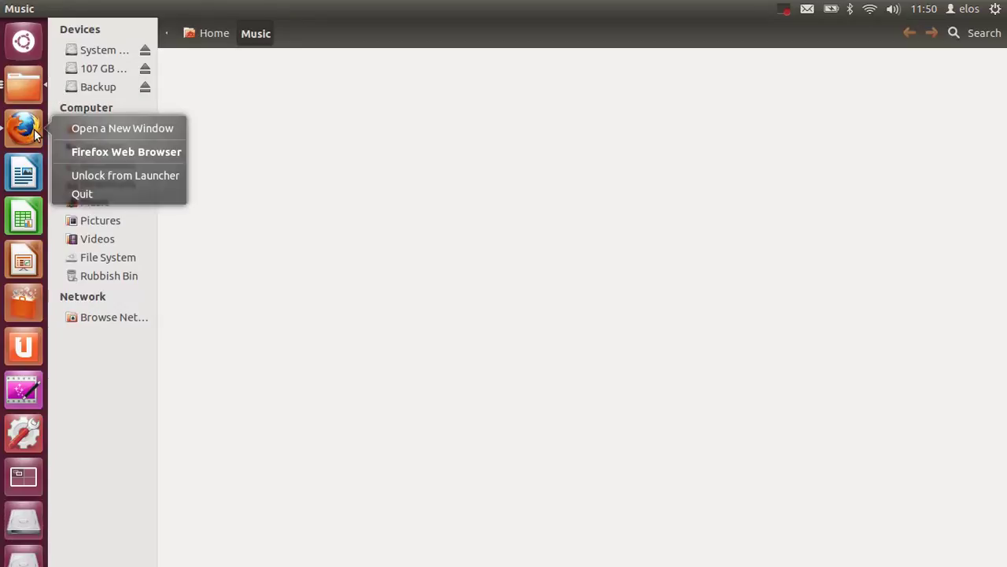
click(106, 128)
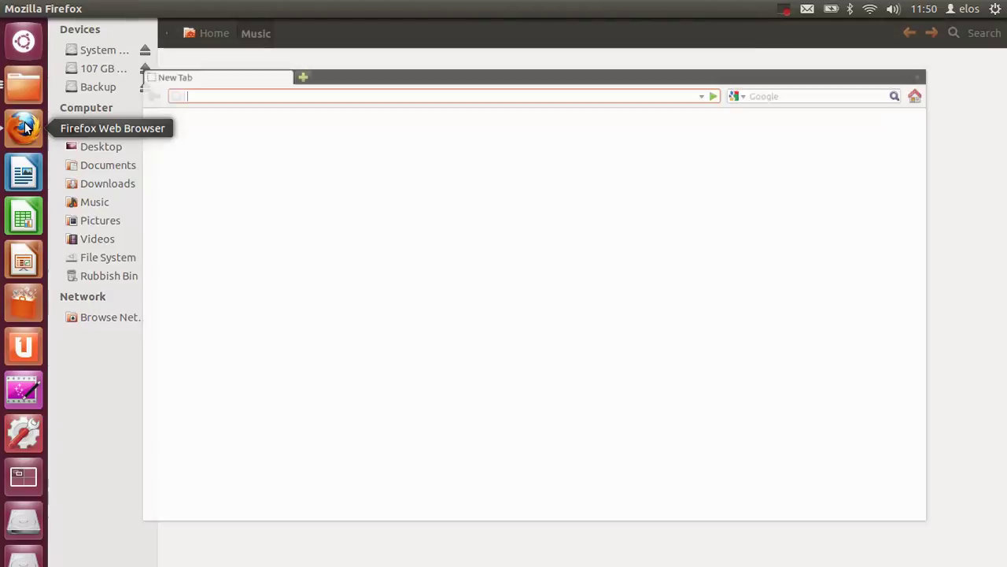
right_click(23, 128)
key(Escape)
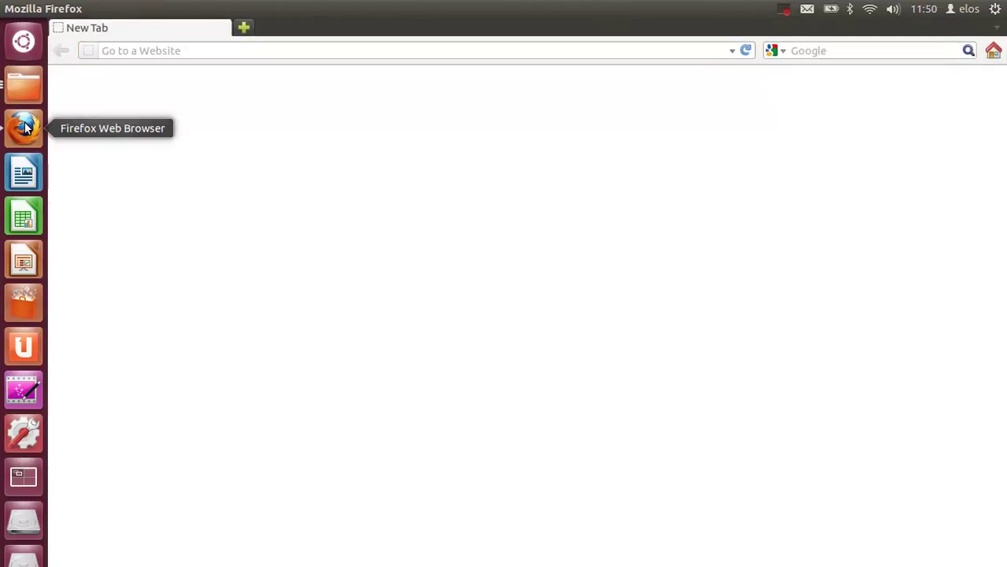
click(243, 29)
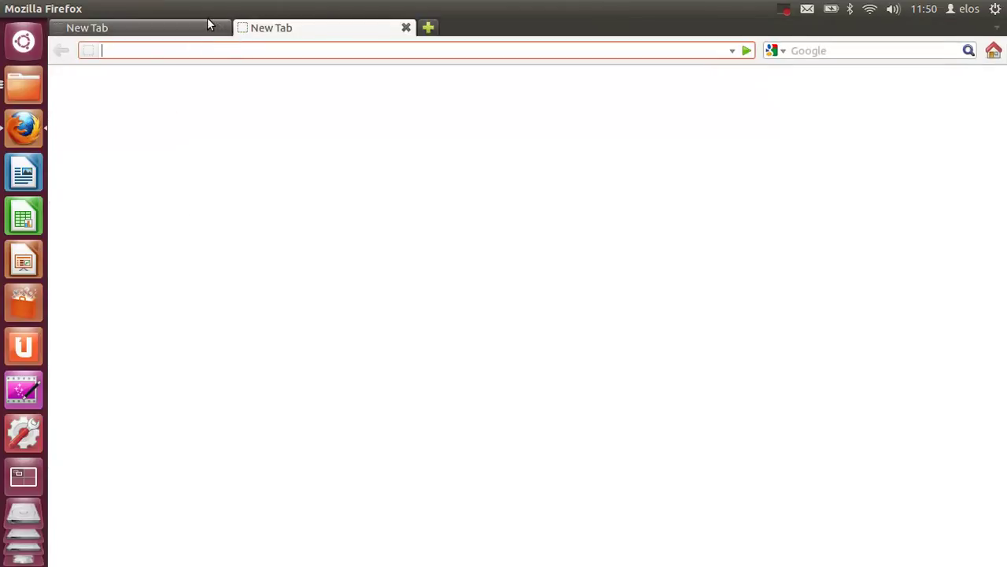
click(406, 29)
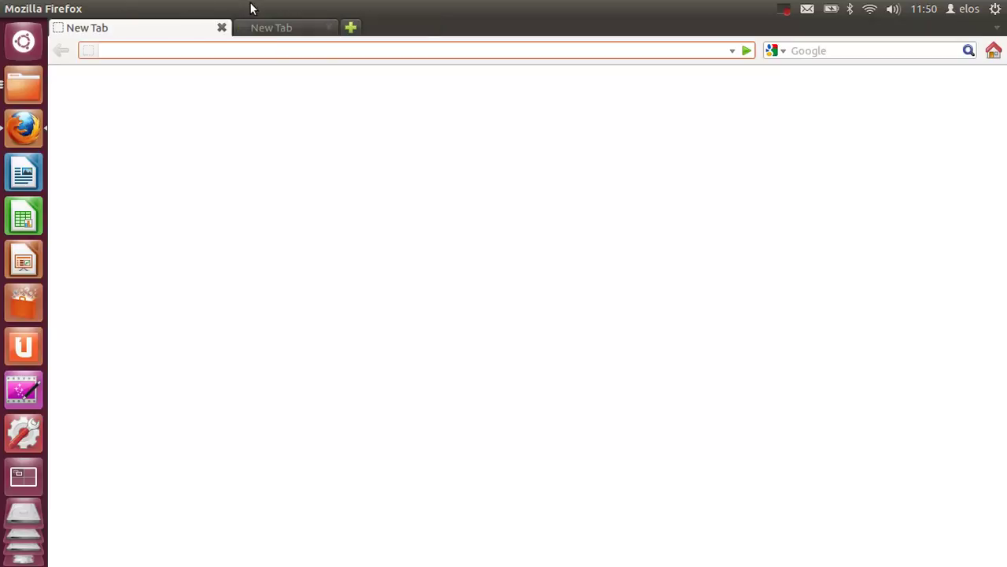
Step: View the About Firefox information to check the browser version, then close it
click(288, 10)
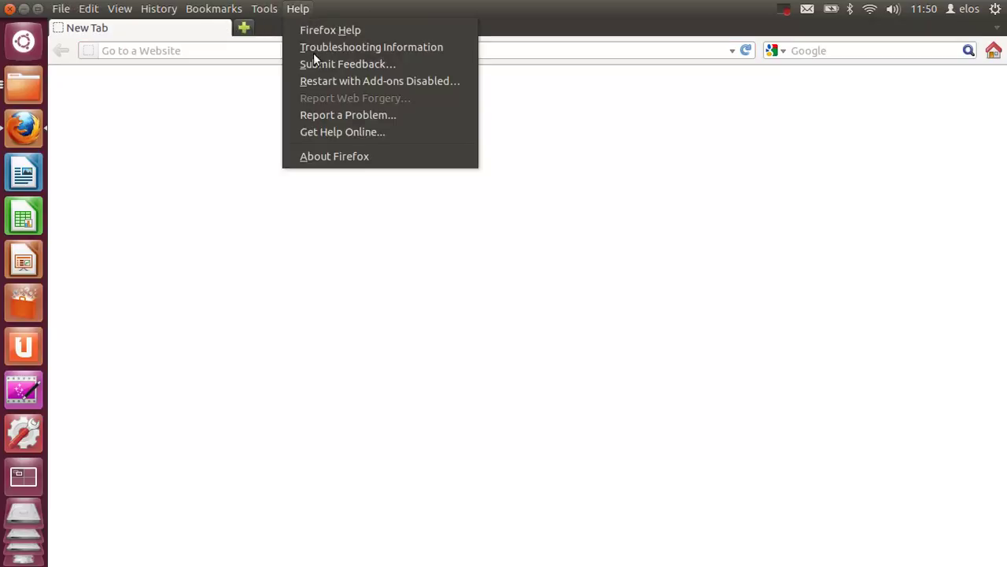
click(353, 160)
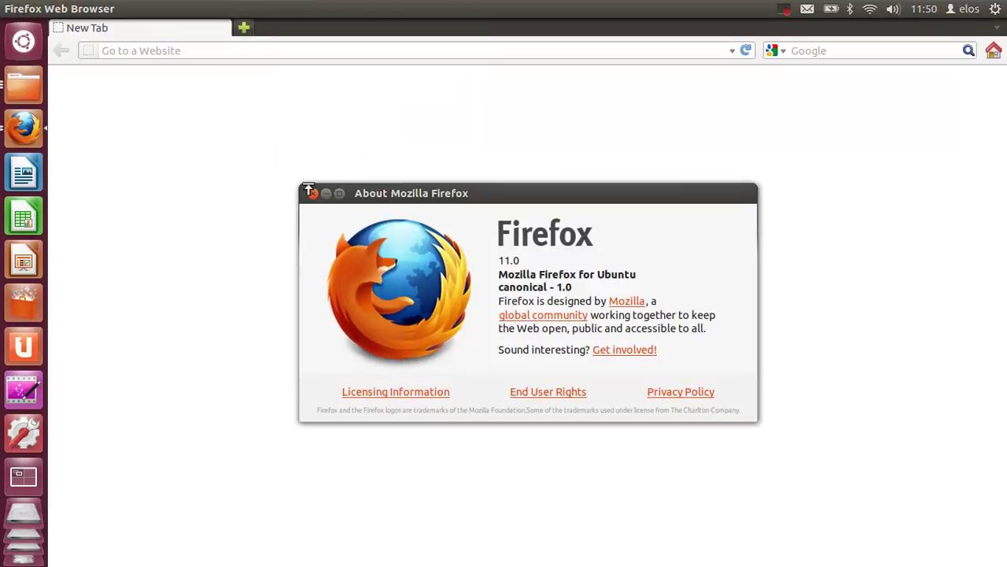
click(311, 192)
Step: Start LibreOffice Writer and cancel the recovery of the Untitled 1 document
click(24, 171)
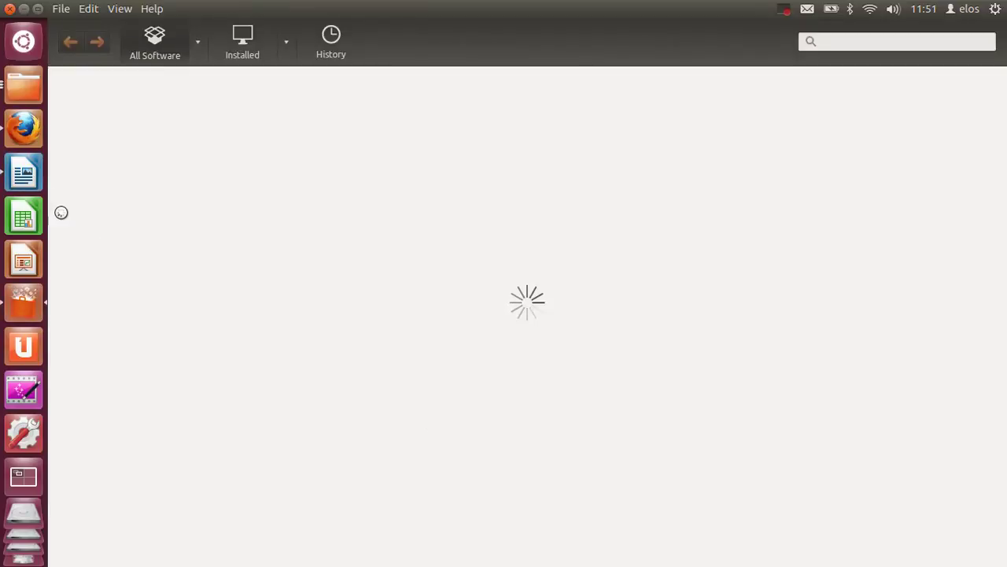
click(34, 182)
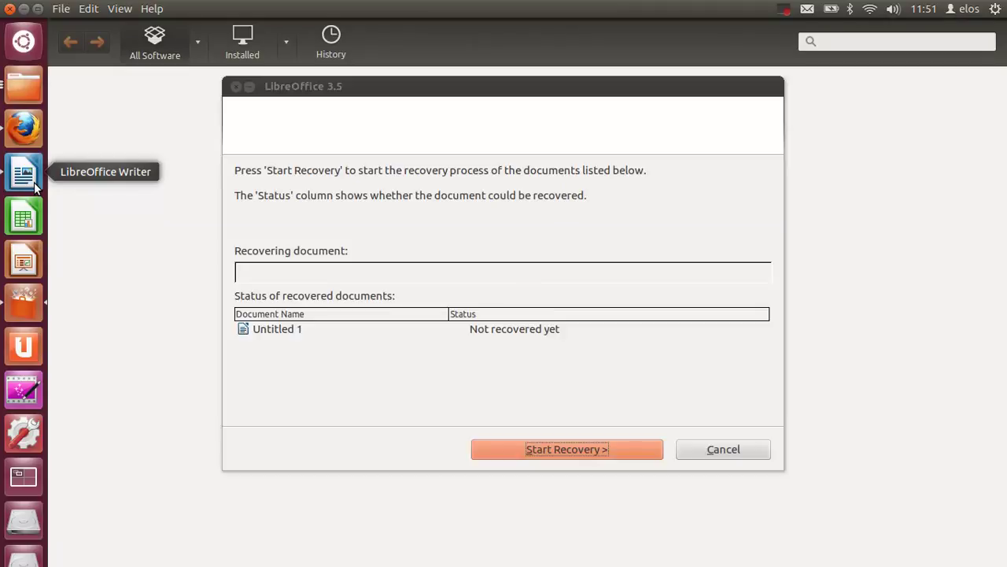
click(713, 451)
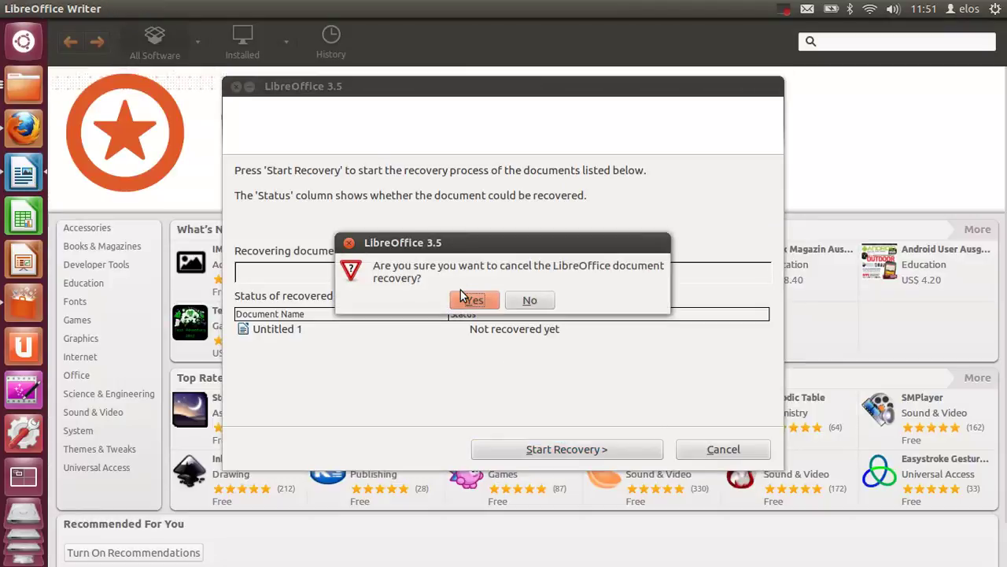
click(474, 300)
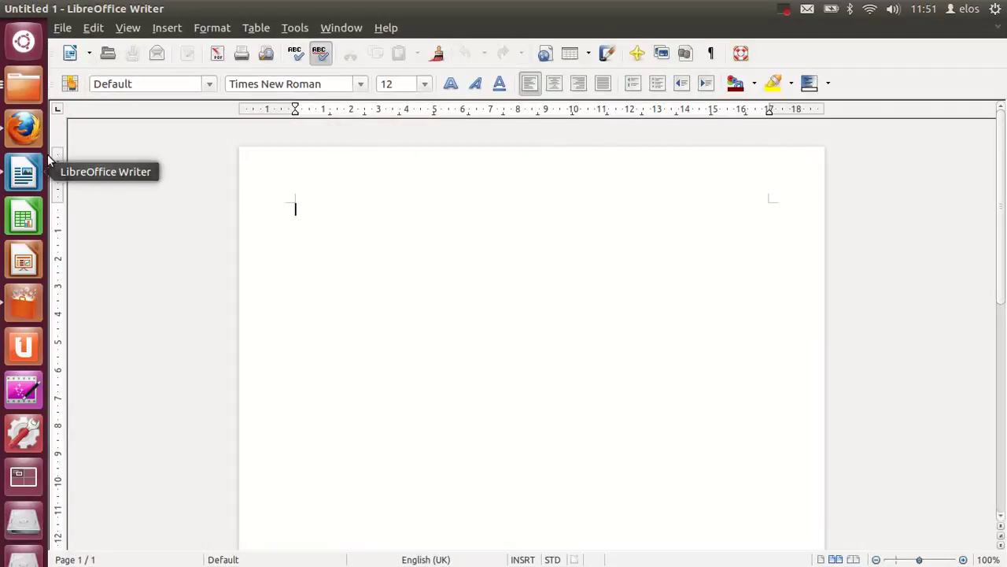
Step: Switch to the Ubuntu Software Centre and open System Settings
click(22, 309)
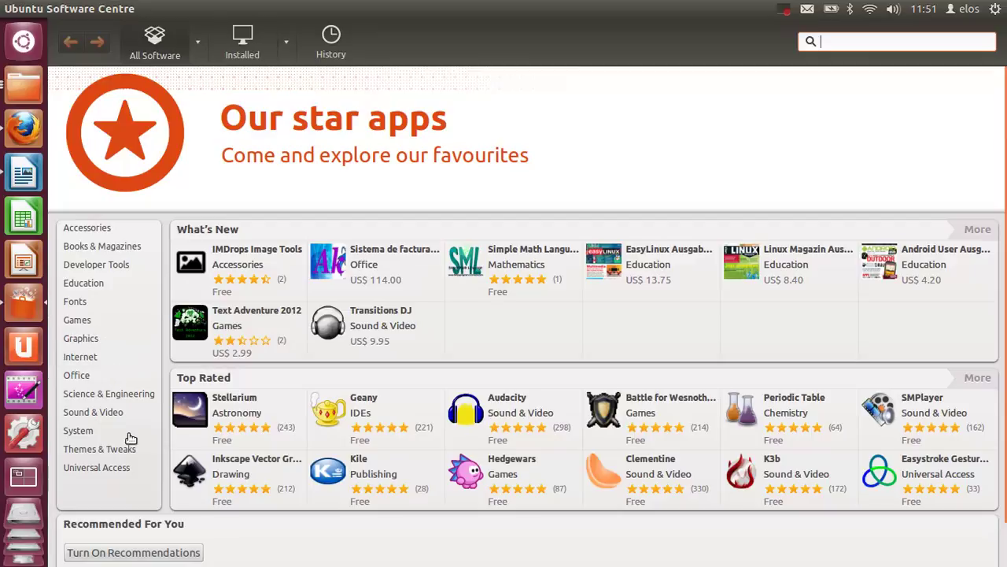
click(30, 443)
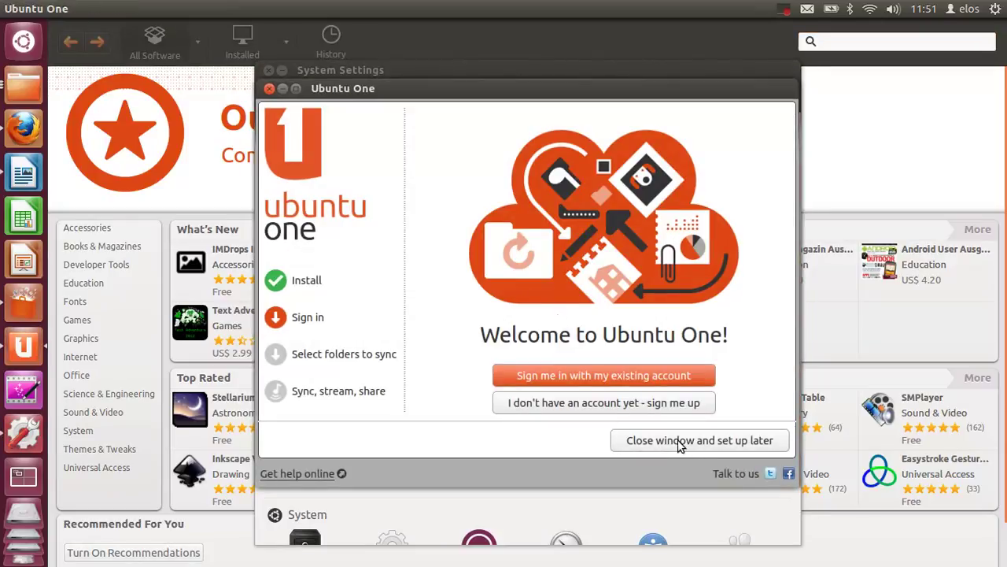
Step: Cycle repeatedly through the open applications and Show Desktop in the application switcher
key(alt+Tab)
key(alt+Tab)
key(alt+Tab)
key(alt+Tab)
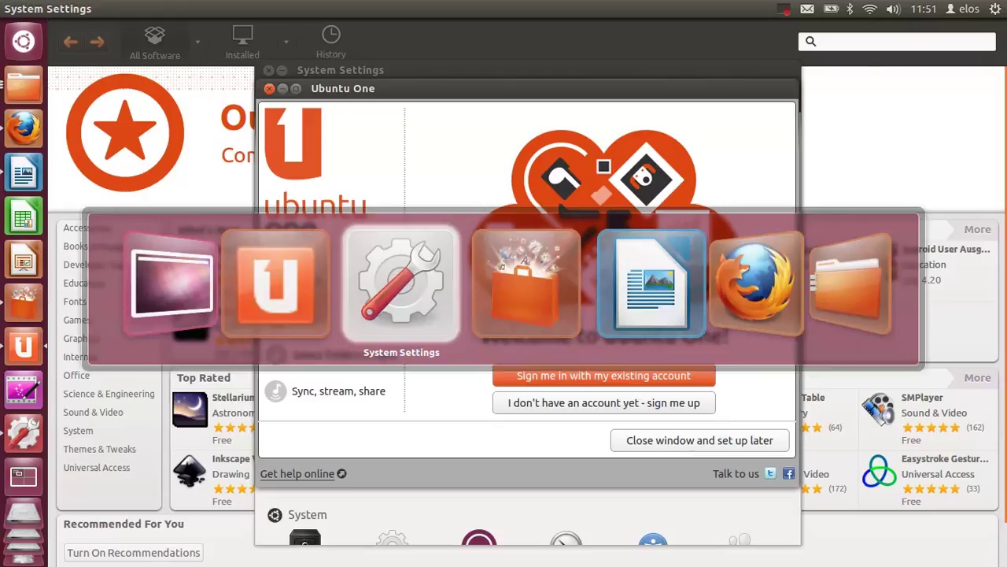
key(alt+Tab)
key(alt+Tab)
key(alt+Tab)
key(alt+Tab)
key(alt+Tab)
key(alt+Tab)
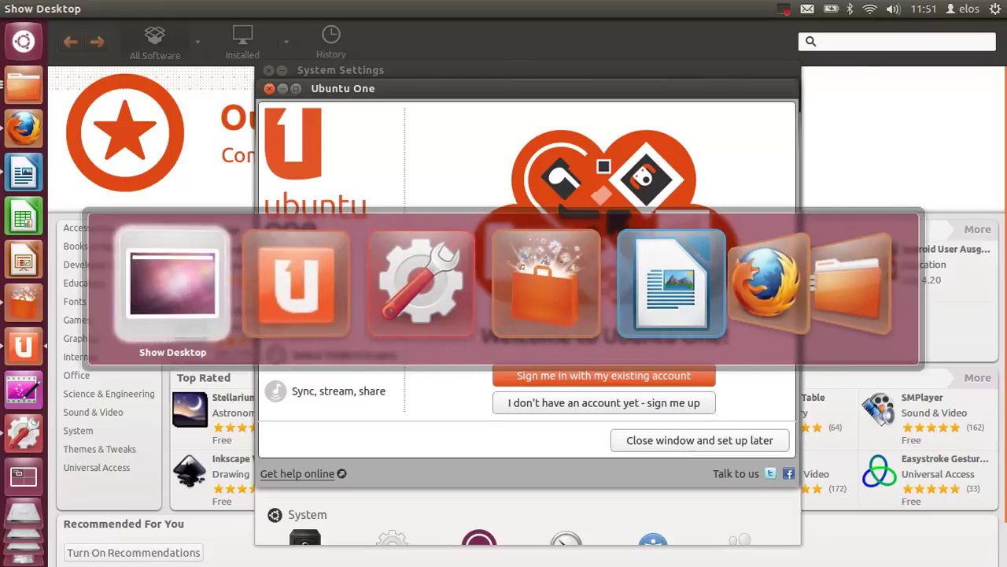
key(alt+Tab)
key(alt+Tab)
key(alt+Tab)
key(alt+Tab)
key(alt+Tab)
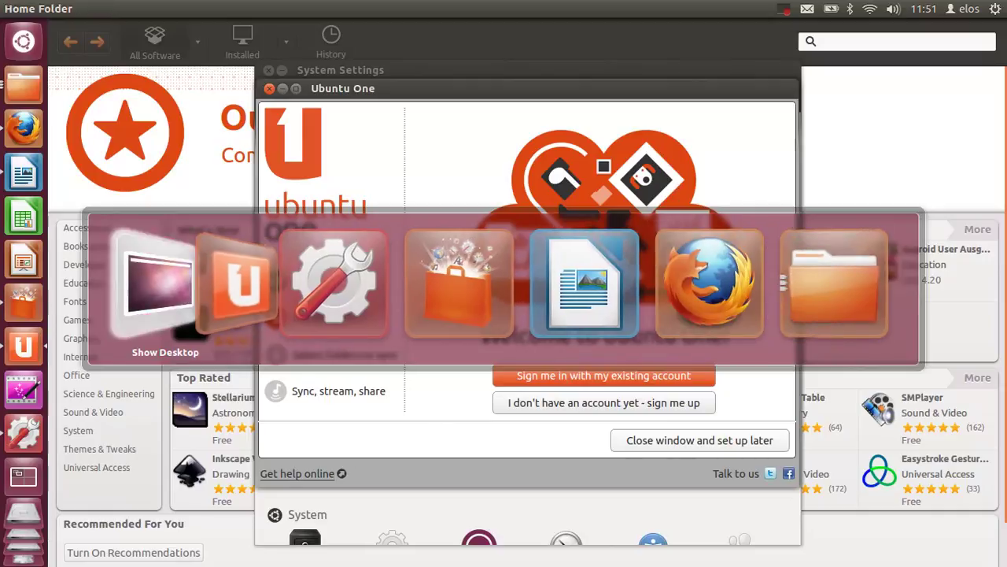
key(alt+Tab)
key(alt+Tab)
key(alt+Tab)
key(alt+Tab)
key(alt+Tab)
key(alt+Tab)
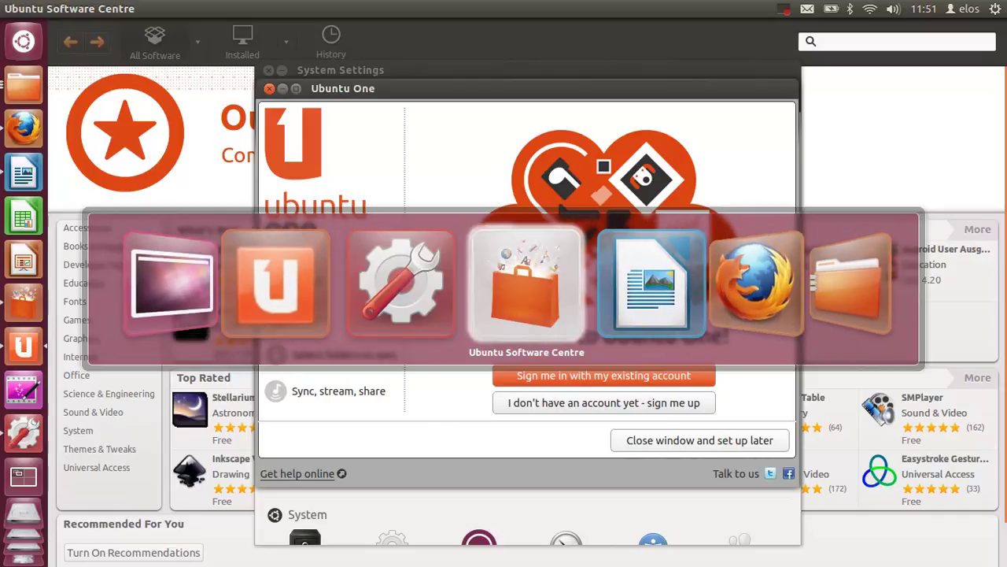
key(alt+Tab)
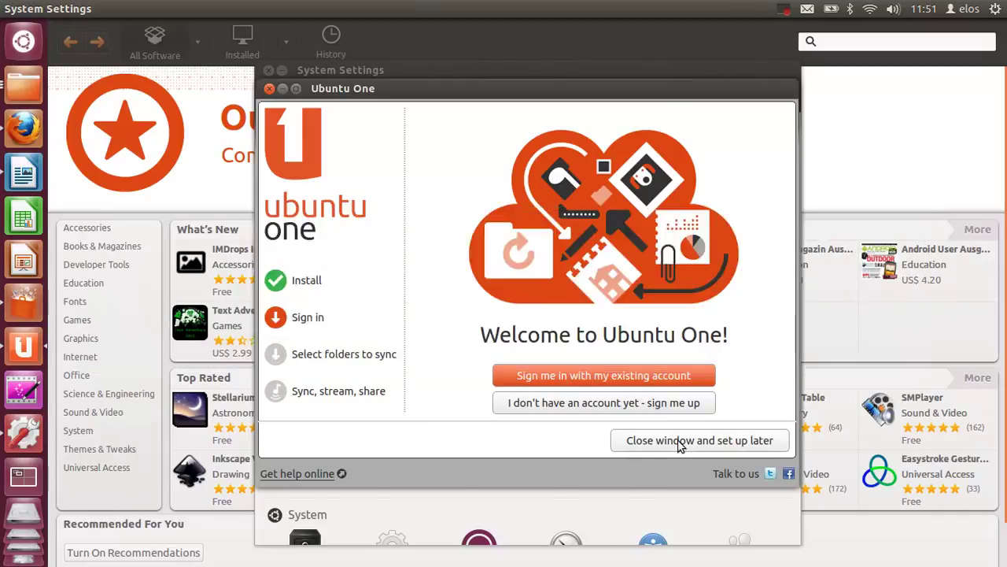
Step: Cancel setting up Ubuntu One and reposition the System Settings window near the middle of the desktop
drag(362, 74, 202, 188)
click(425, 95)
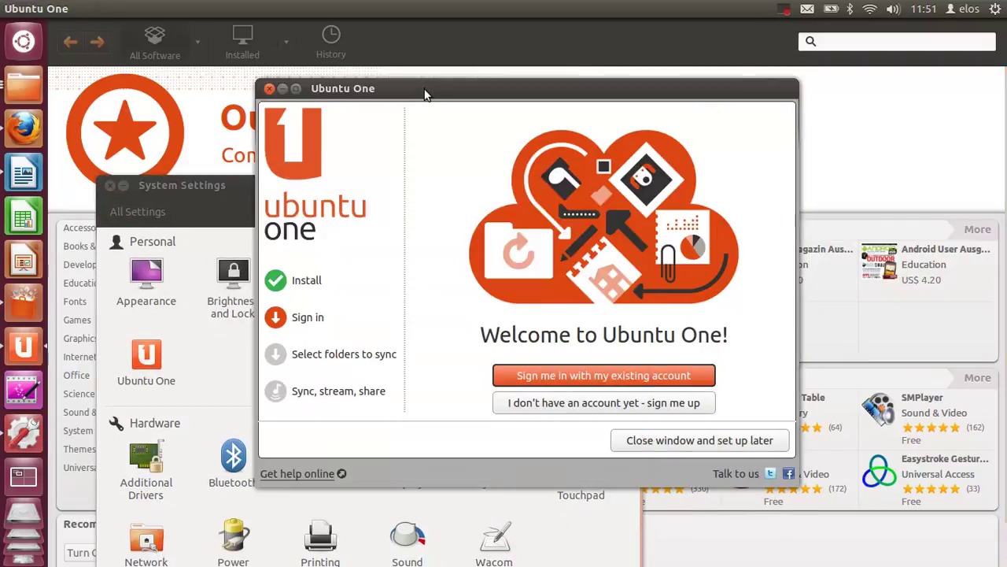
click(660, 440)
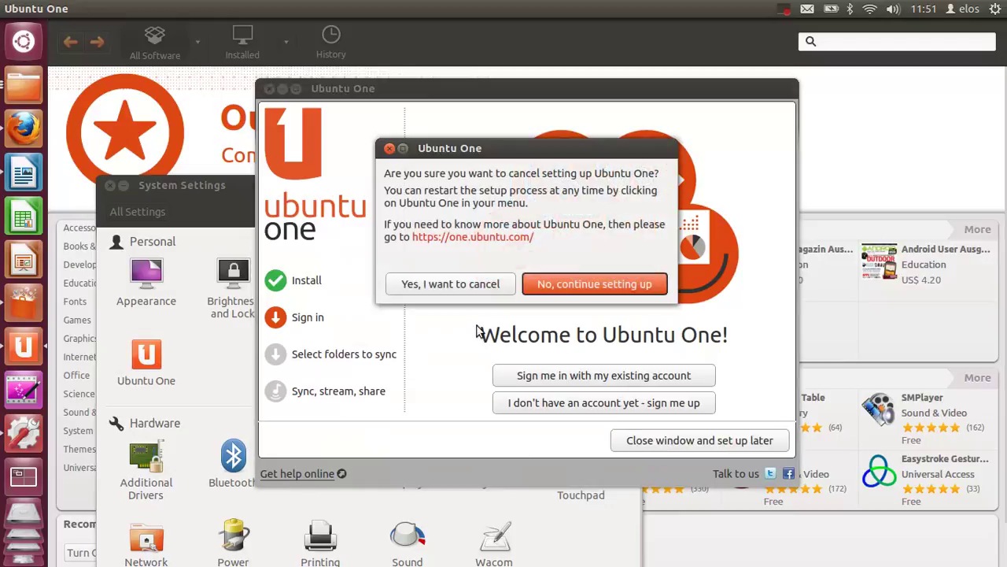
click(464, 286)
drag(337, 199, 478, 154)
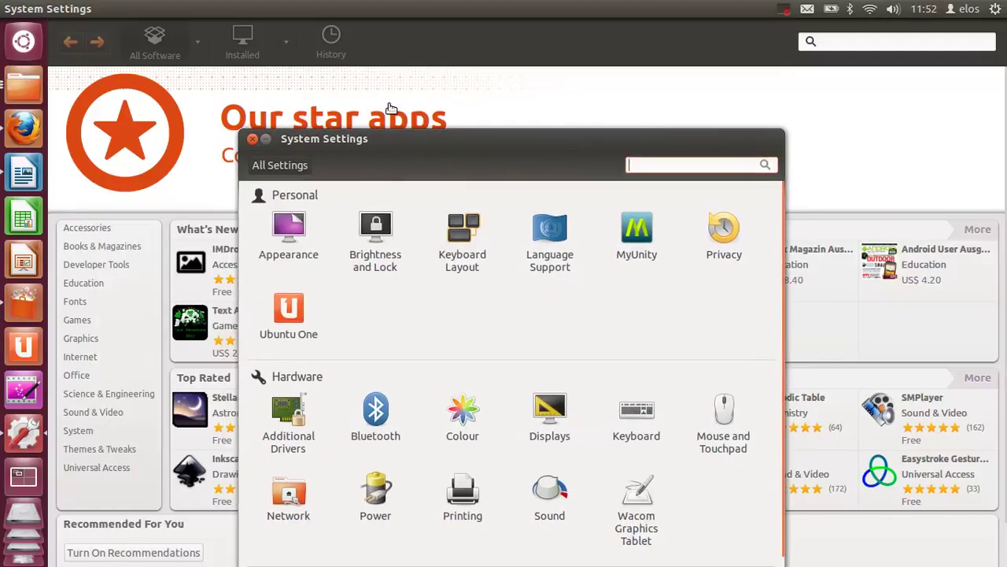
Step: Snap the Ubuntu Software Centre window to the left half and the right half of the screen, and maximize it again
click(391, 35)
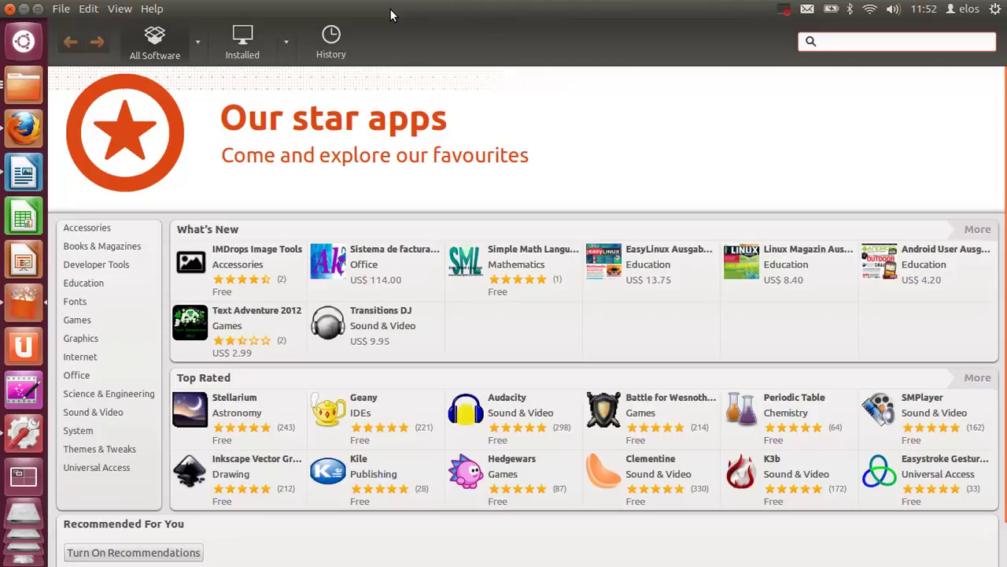
drag(389, 9, 7, 76)
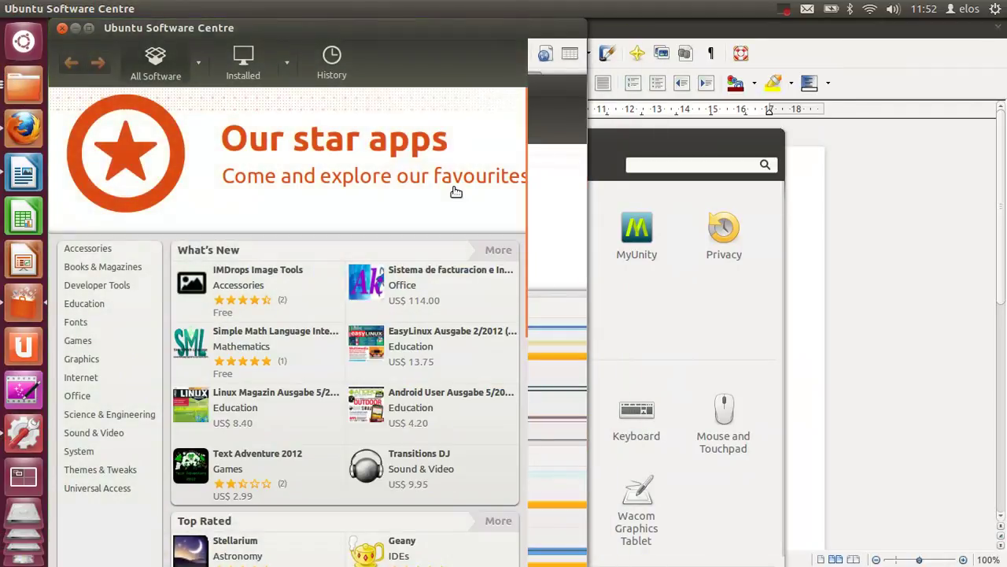
drag(423, 30, 1004, 29)
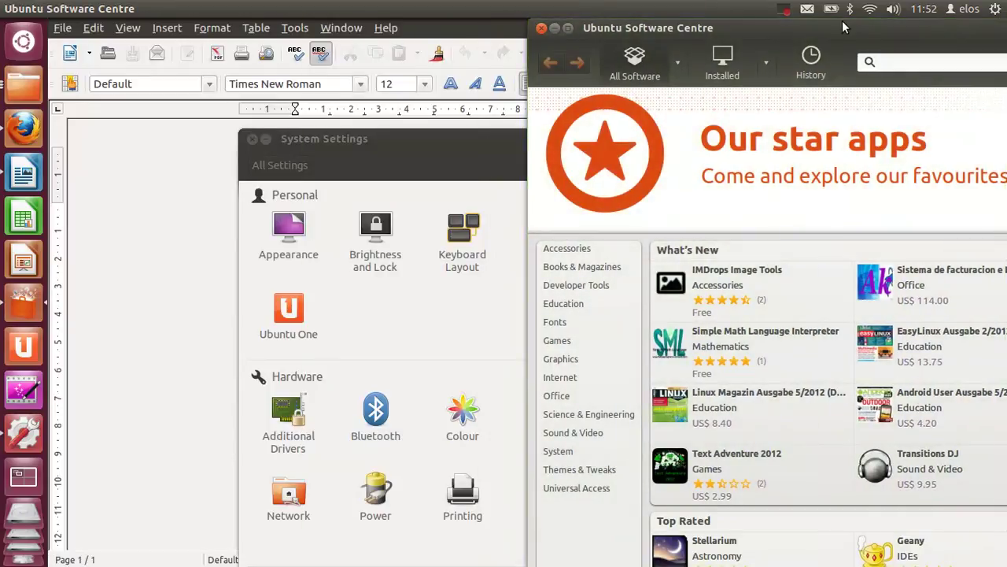
drag(830, 30, 532, 9)
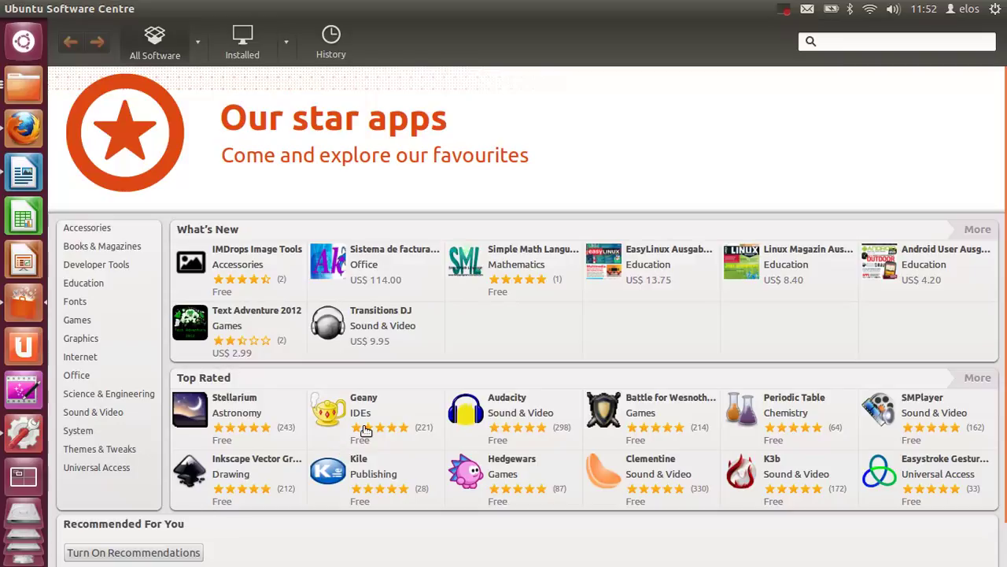
Step: Open the Appearance settings from System Settings and set the launcher icon size to 37
click(24, 435)
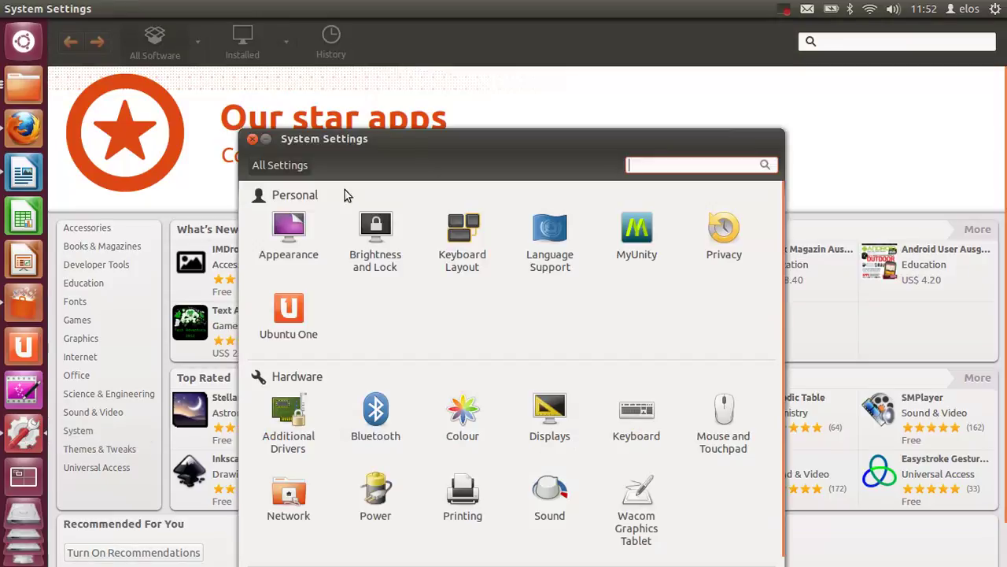
click(292, 229)
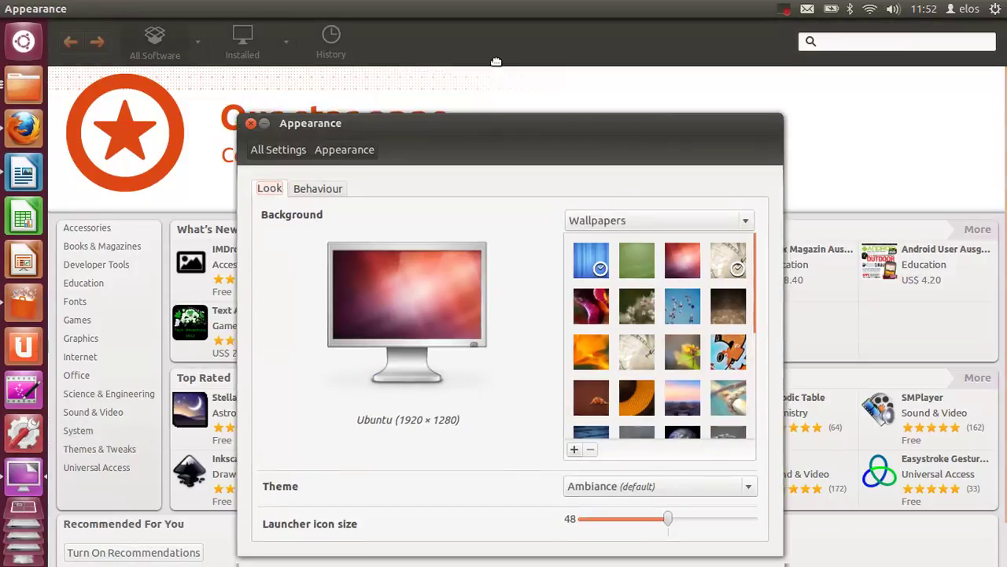
drag(670, 456, 614, 457)
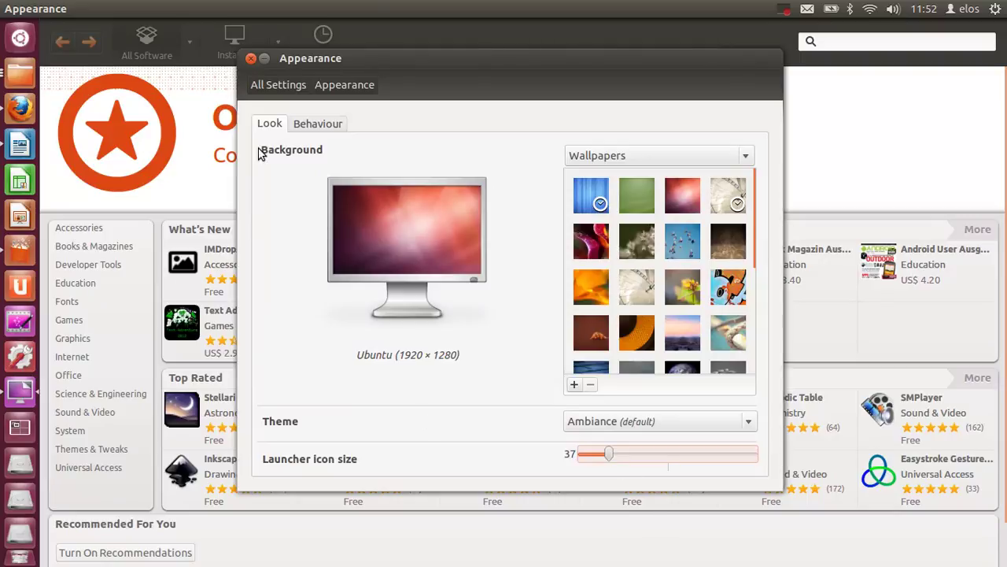
Step: Show the desktop using the application switcher and bring back only the Appearance window
key(alt+Tab)
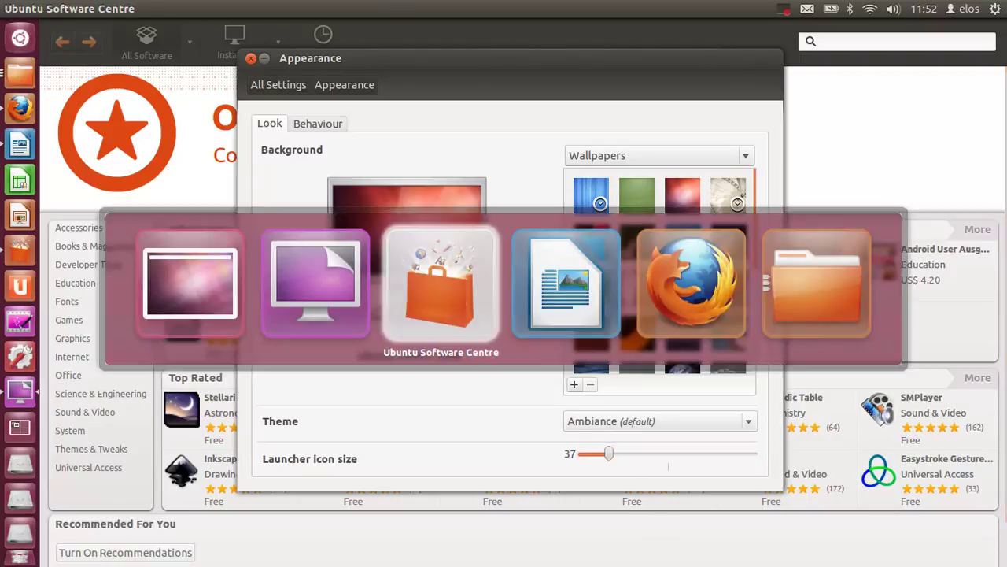
key(alt+Tab)
key(alt+Tab)
key(alt+Tab)
key(alt+Tab)
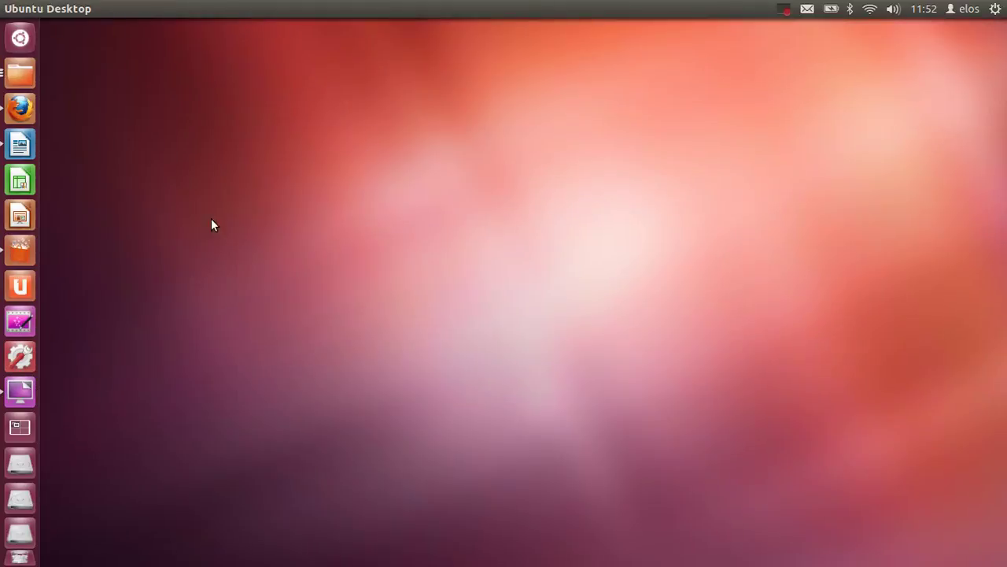
click(38, 390)
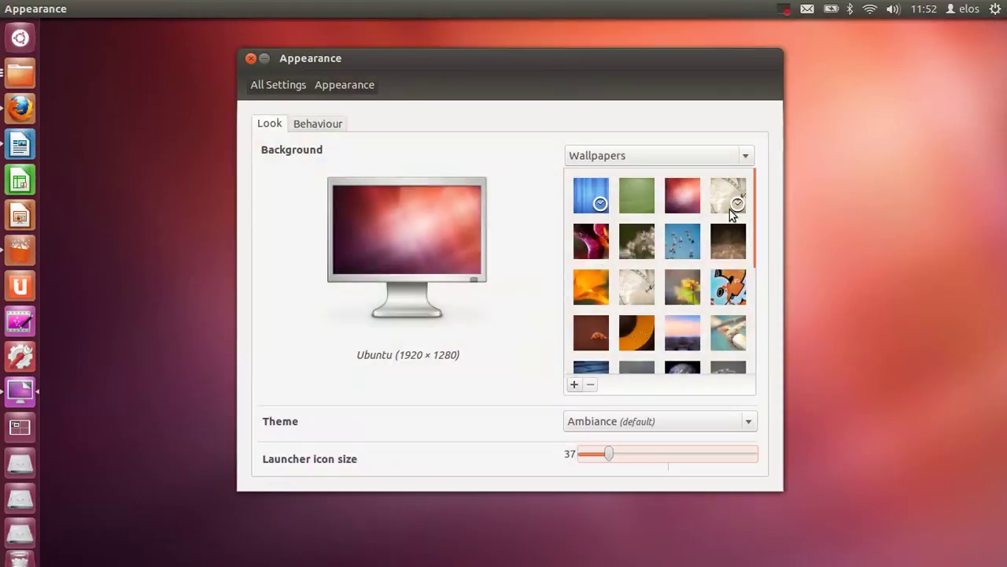
Step: Try wallpapers such as Early Blossom, Flocking, Floorboards and Morning Dew, and apply Ubuntu 12.04 Community Wallpapers as the background
click(734, 200)
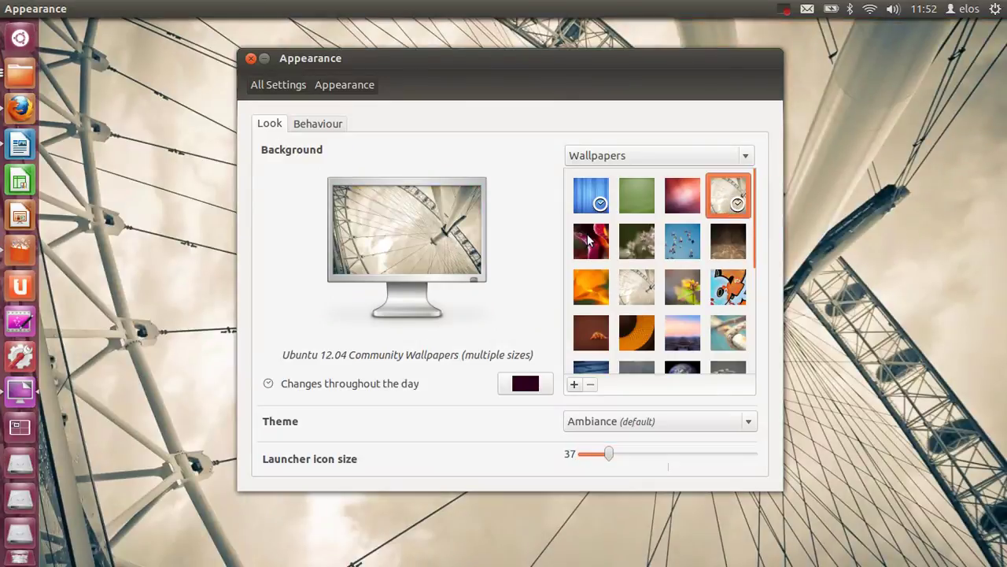
click(590, 243)
click(636, 244)
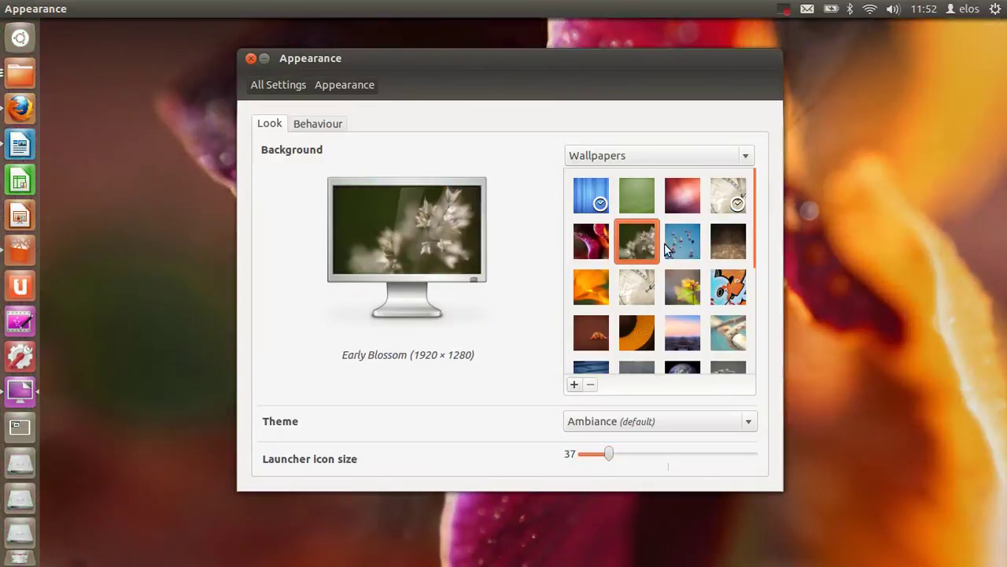
drag(543, 57, 278, 260)
click(406, 450)
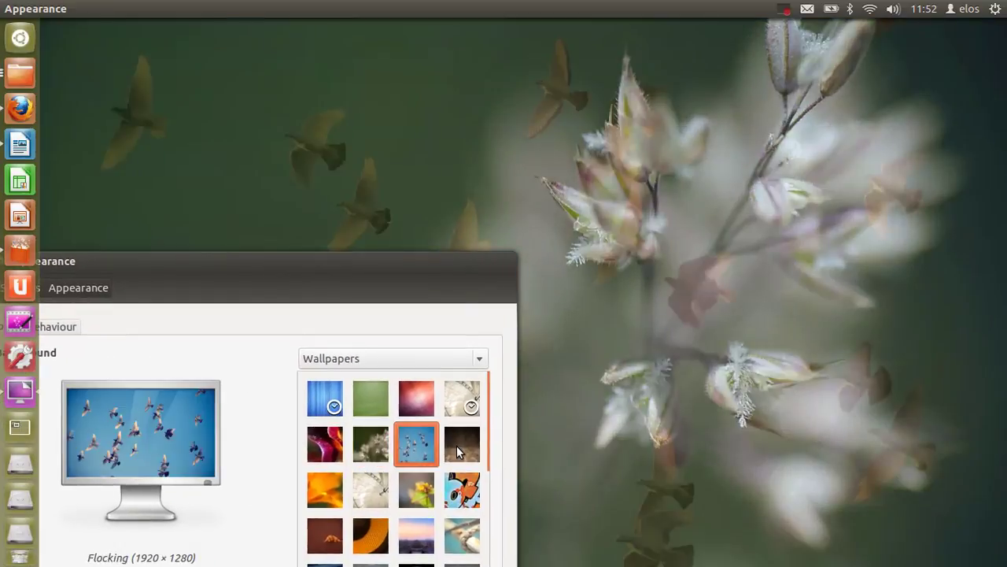
click(460, 450)
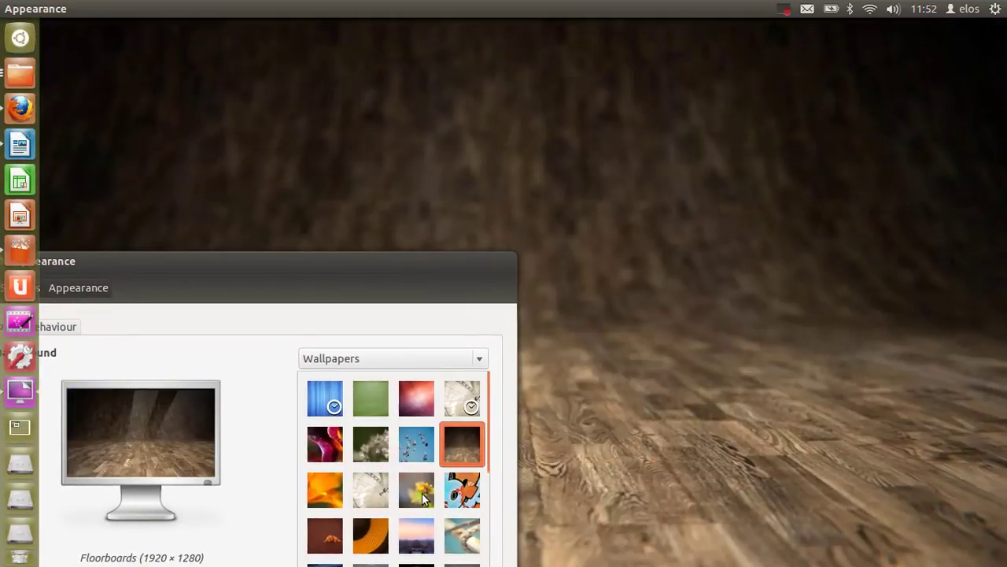
click(419, 496)
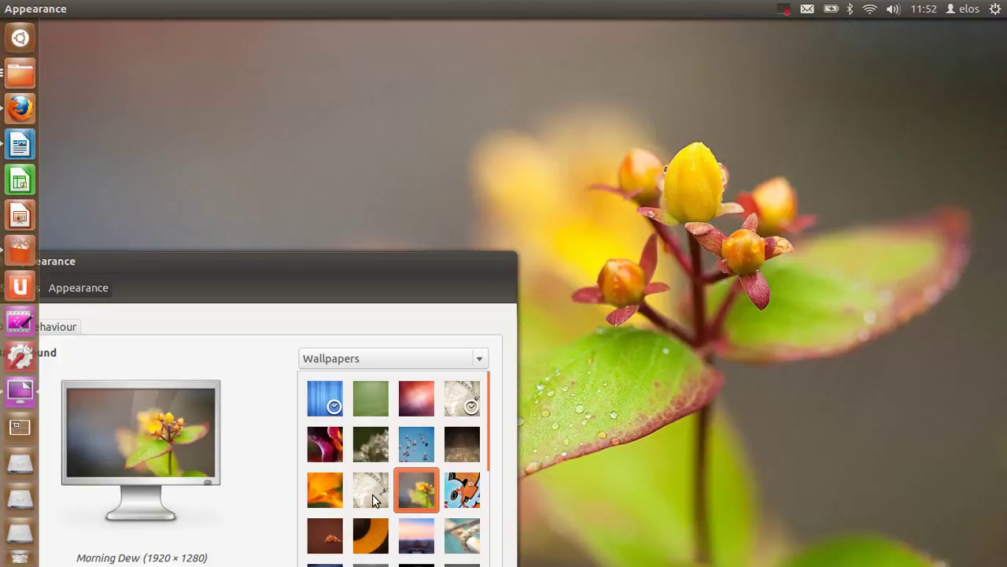
click(373, 498)
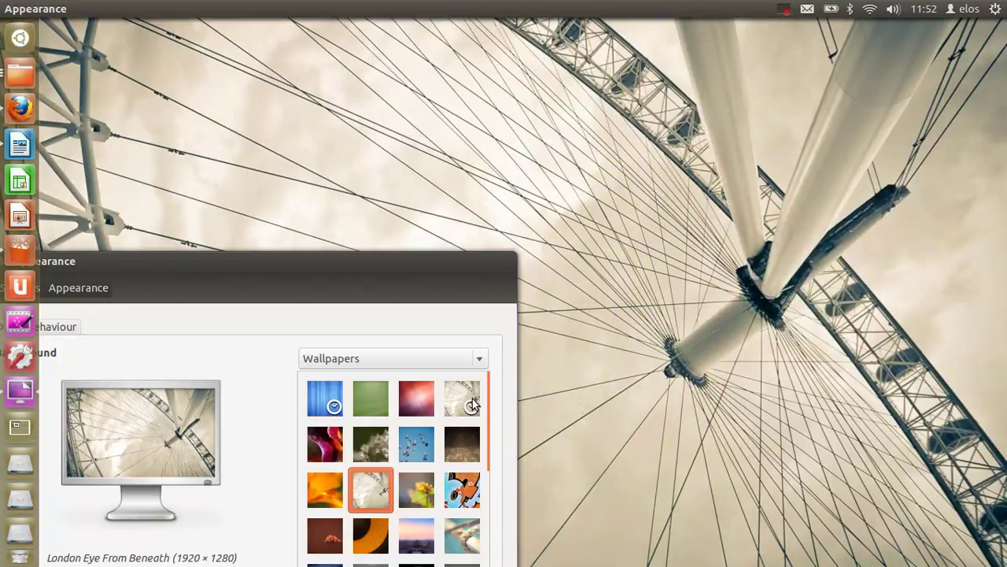
click(462, 398)
drag(429, 263, 583, 94)
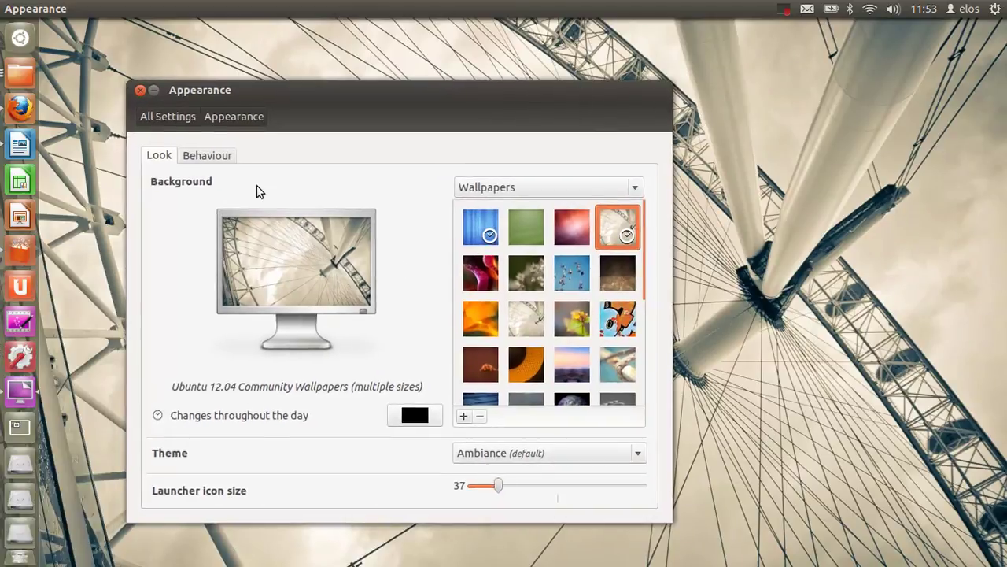
Step: Turn on auto-hide for the launcher and test the Top left corner reveal location before setting it back to Left side
click(218, 157)
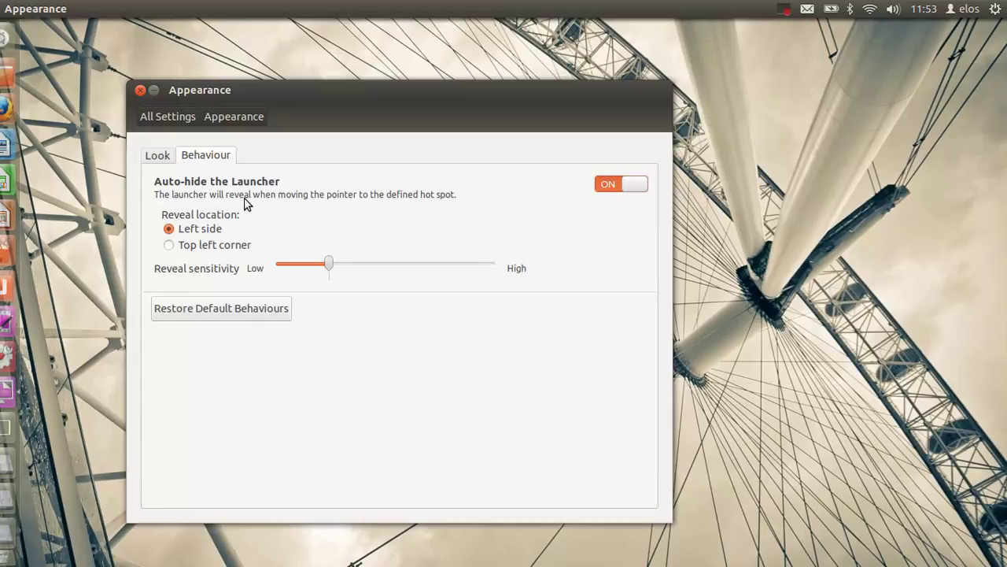
mouse_move(2, 319)
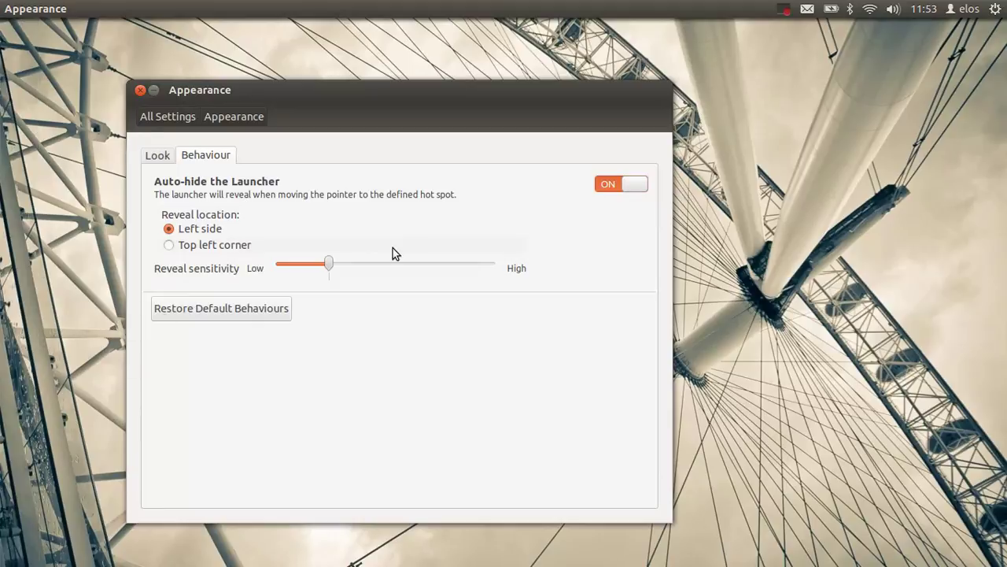
click(203, 249)
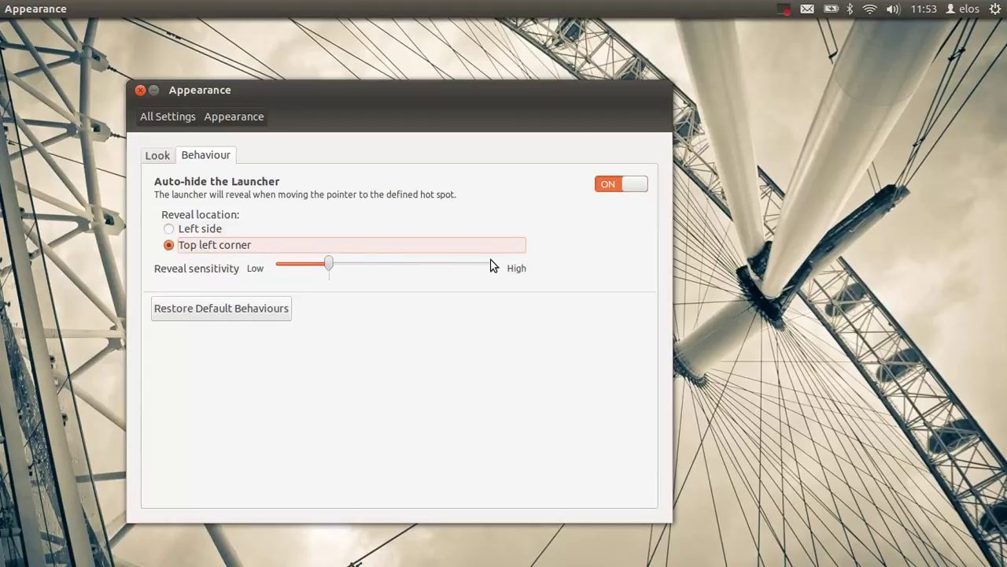
mouse_move(5, 6)
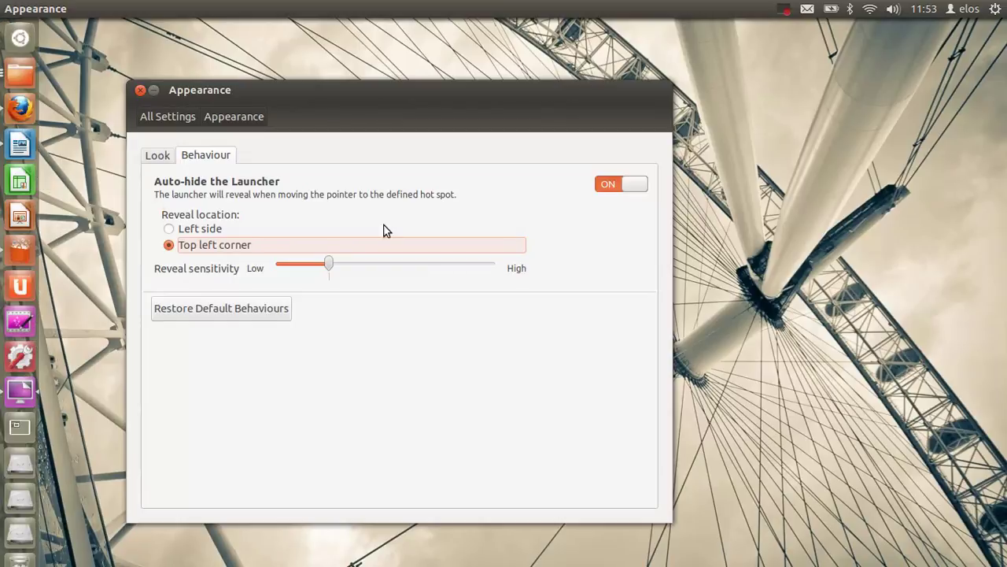
click(218, 230)
click(160, 156)
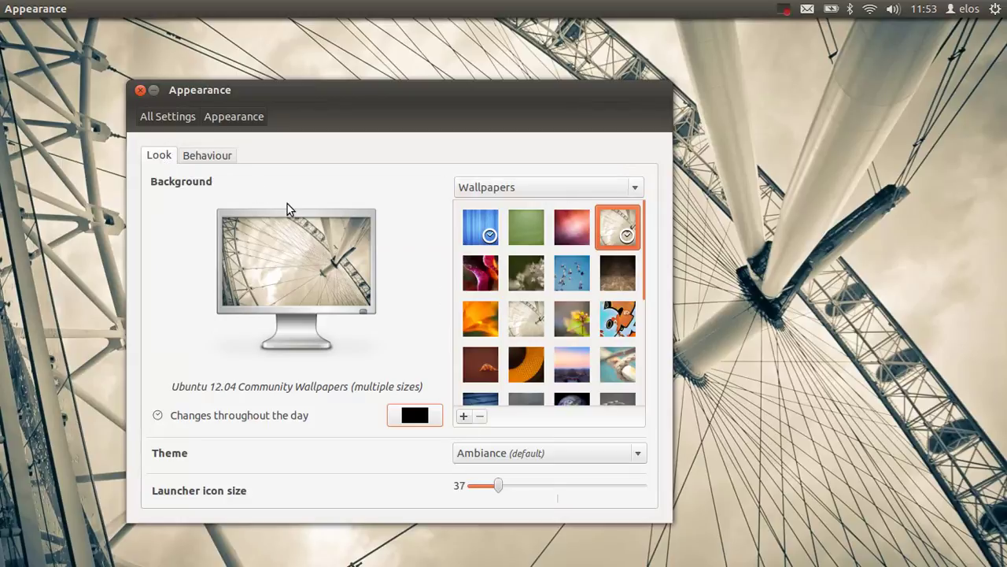
Step: Review the Recent Items, Files, Applications and Diagnostics sections of the Privacy settings and return to all settings
click(168, 117)
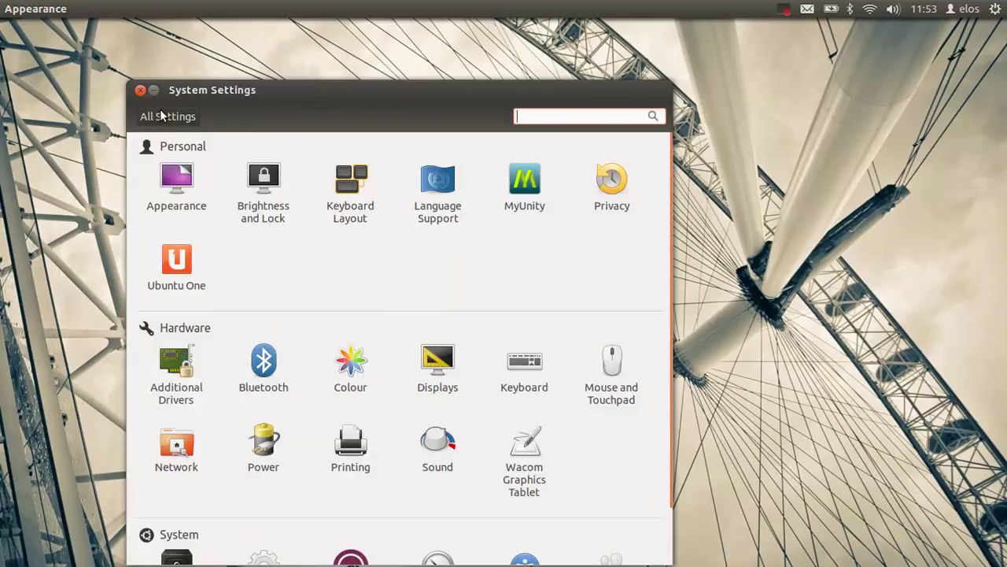
drag(304, 89, 304, 43)
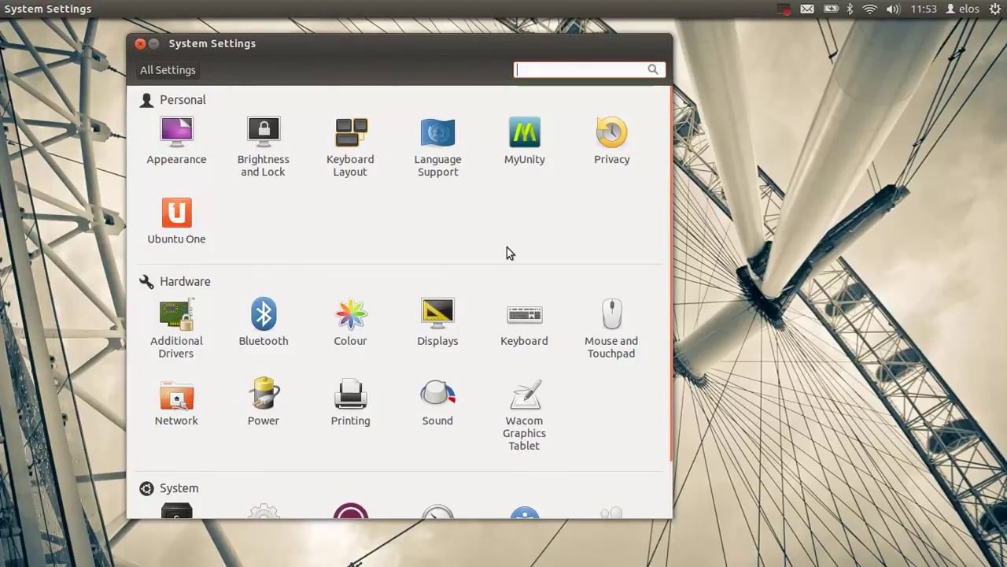
click(603, 144)
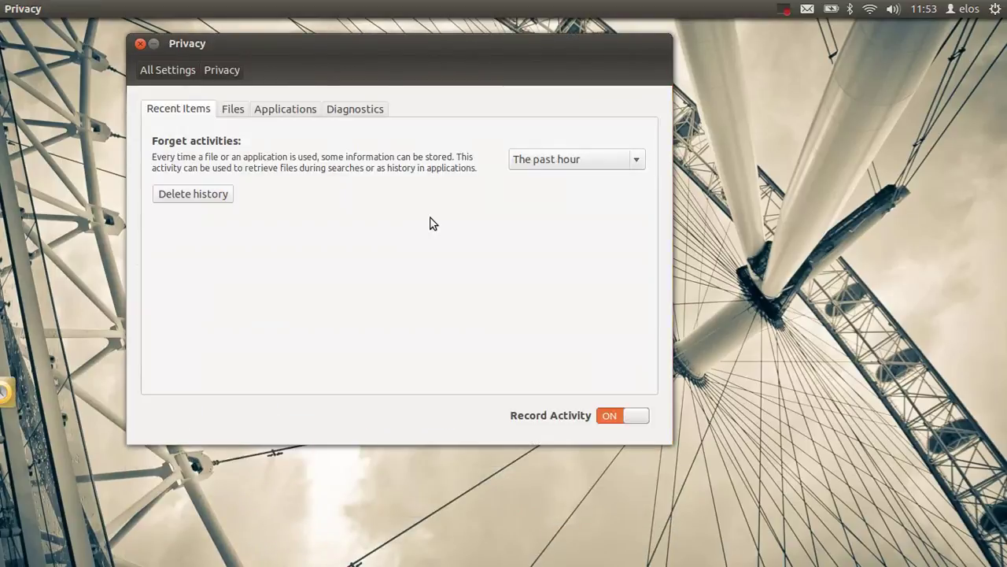
click(238, 111)
click(281, 109)
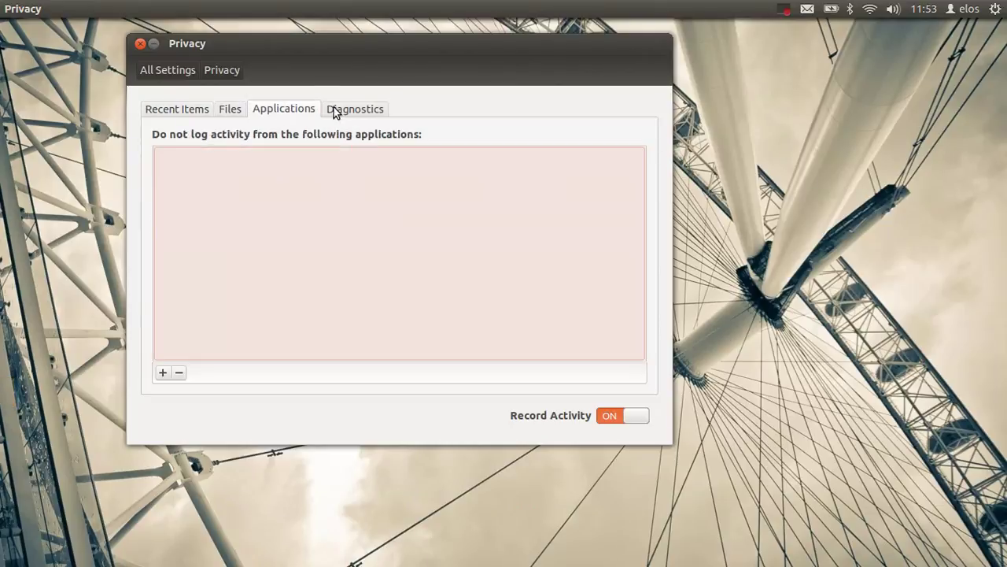
click(340, 111)
click(181, 106)
click(166, 75)
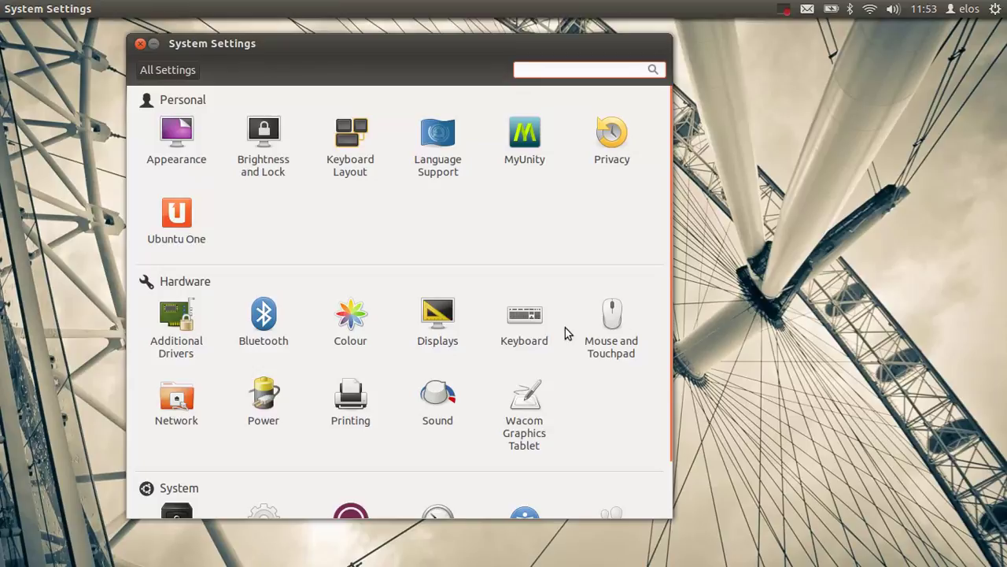
Step: Review the Overview, Storage, Folders and Schedule sections of the Backup settings and return to all settings
scroll(673, 379, down, 2)
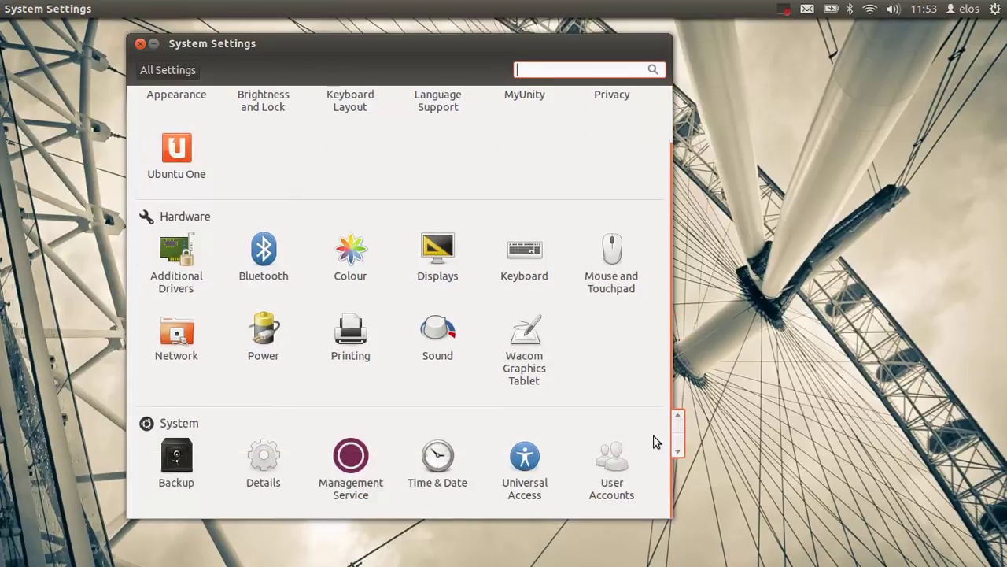
click(166, 465)
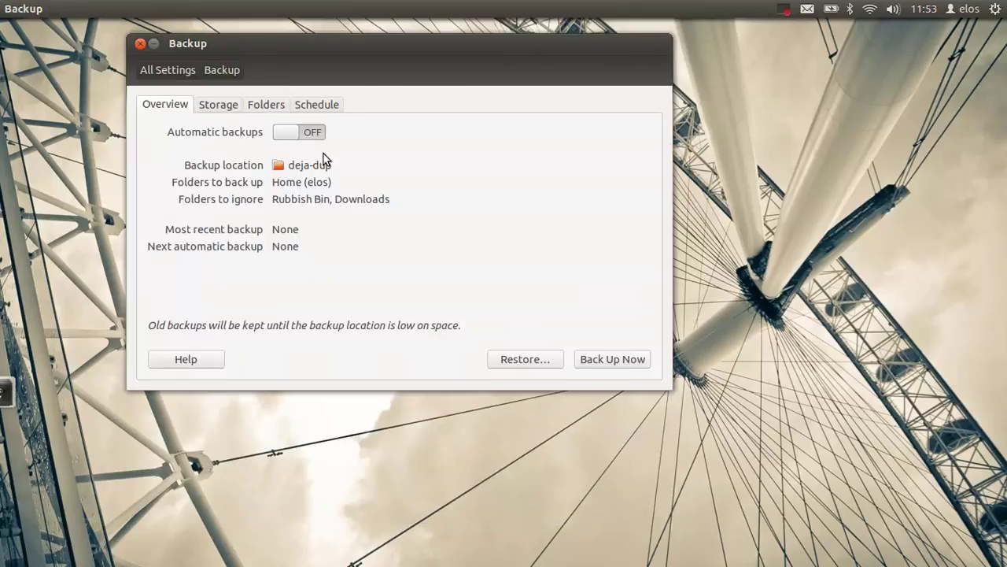
click(235, 105)
click(265, 104)
click(317, 107)
click(164, 103)
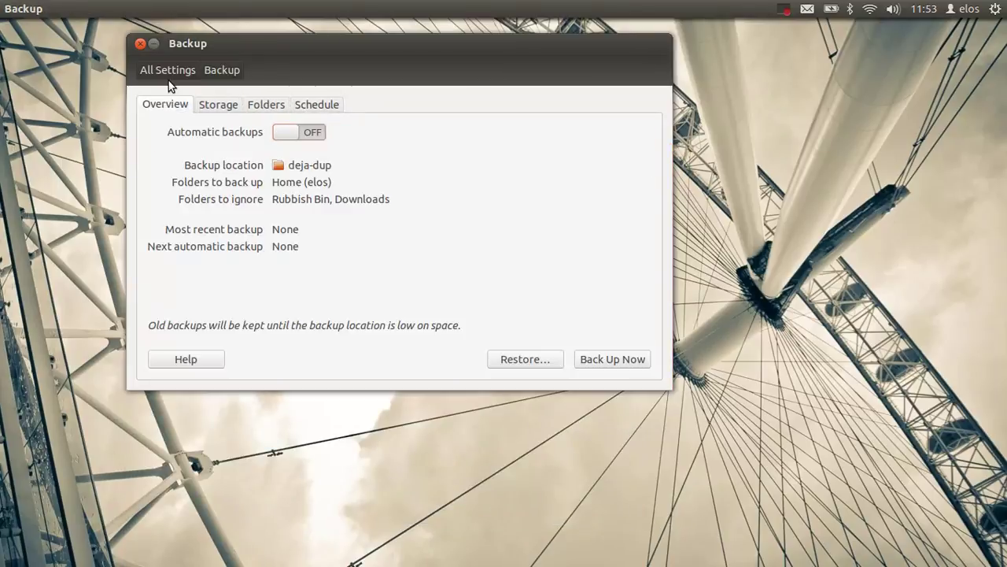
click(181, 74)
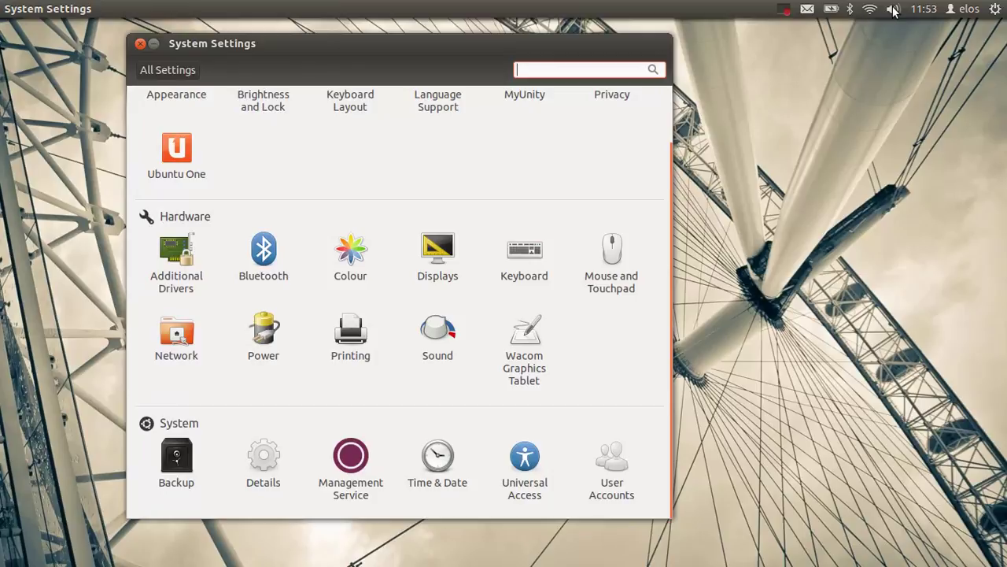
Step: Open the Empathy chat client and the Gwibber broadcast client through the messaging indicator, and dismiss the Empathy Accounts assistant
click(808, 9)
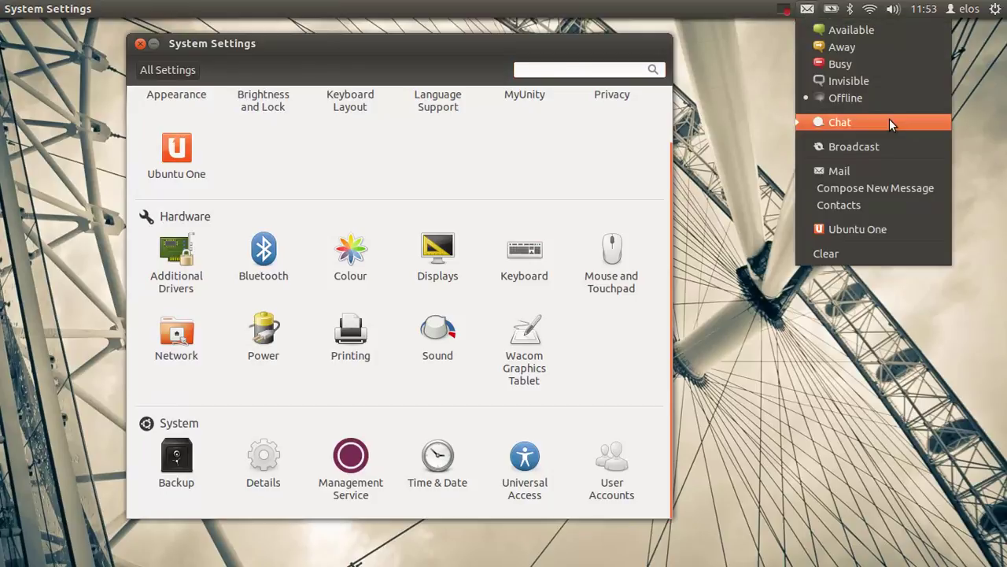
click(890, 122)
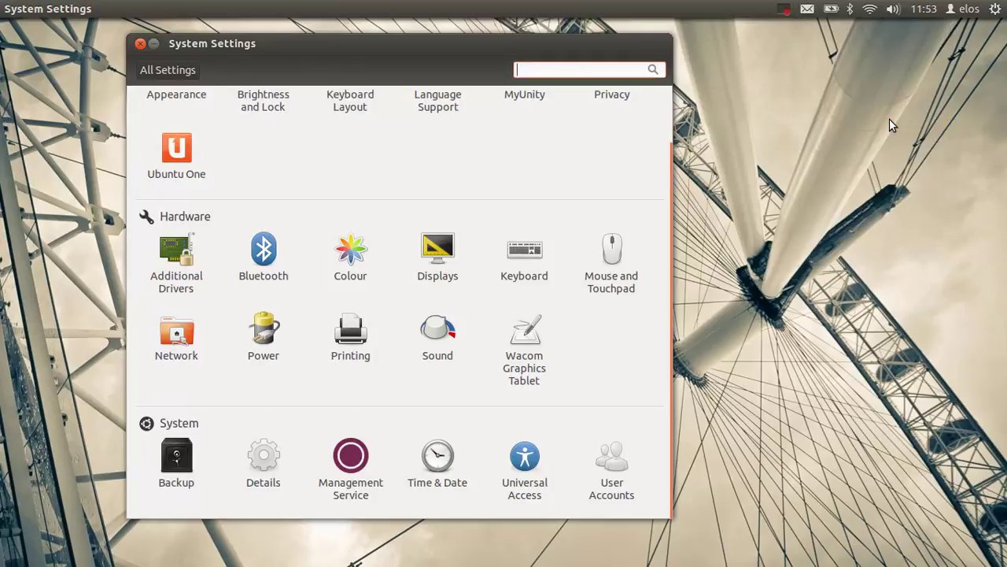
click(808, 10)
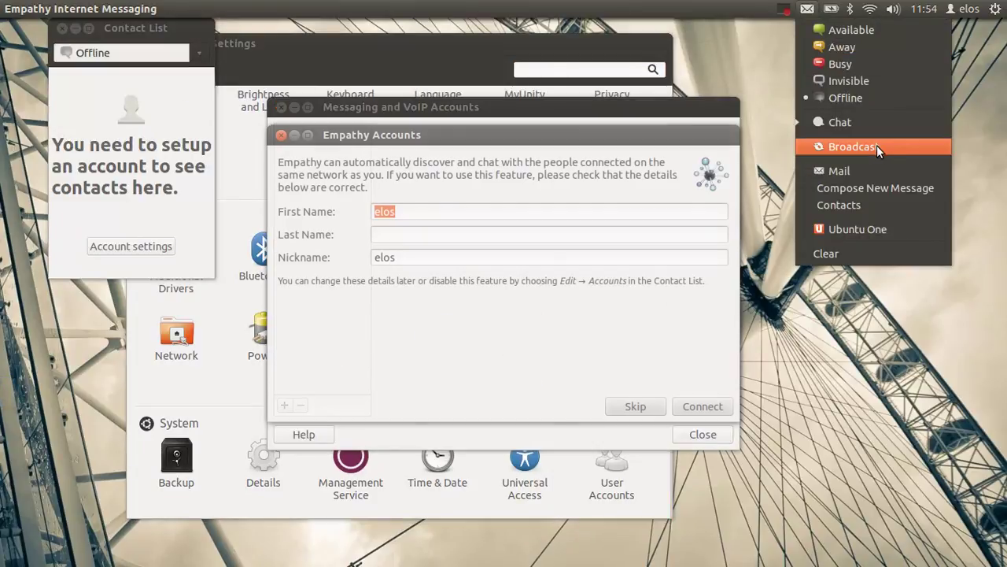
key(Escape)
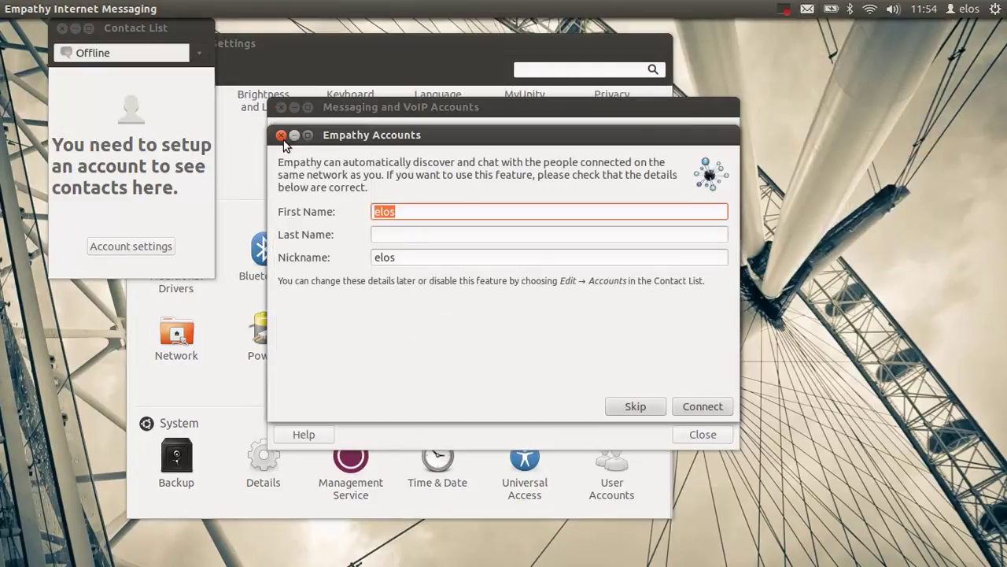
click(281, 136)
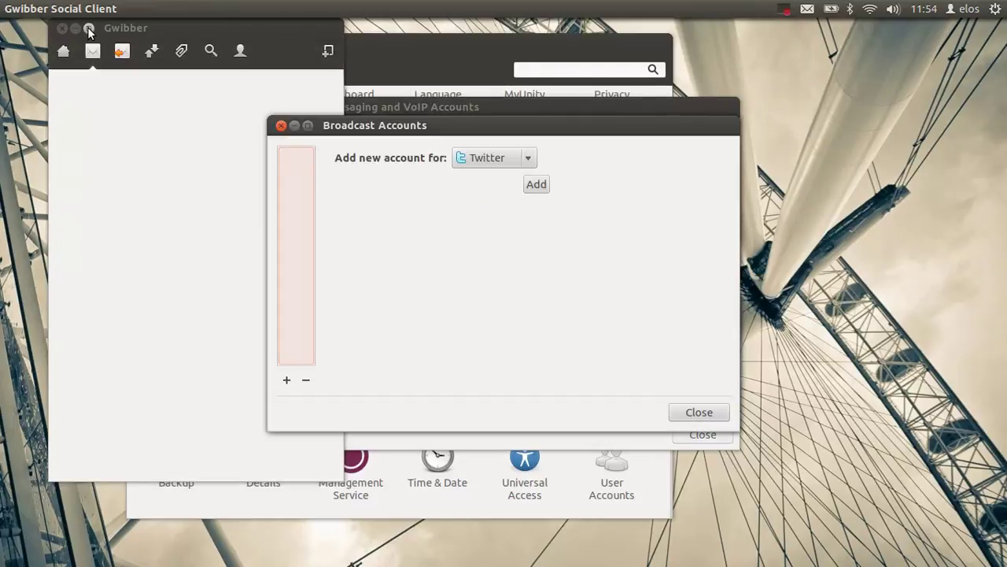
Step: Dismiss the Broadcast Accounts window, view the About information for Gwibber, and close Gwibber
click(281, 126)
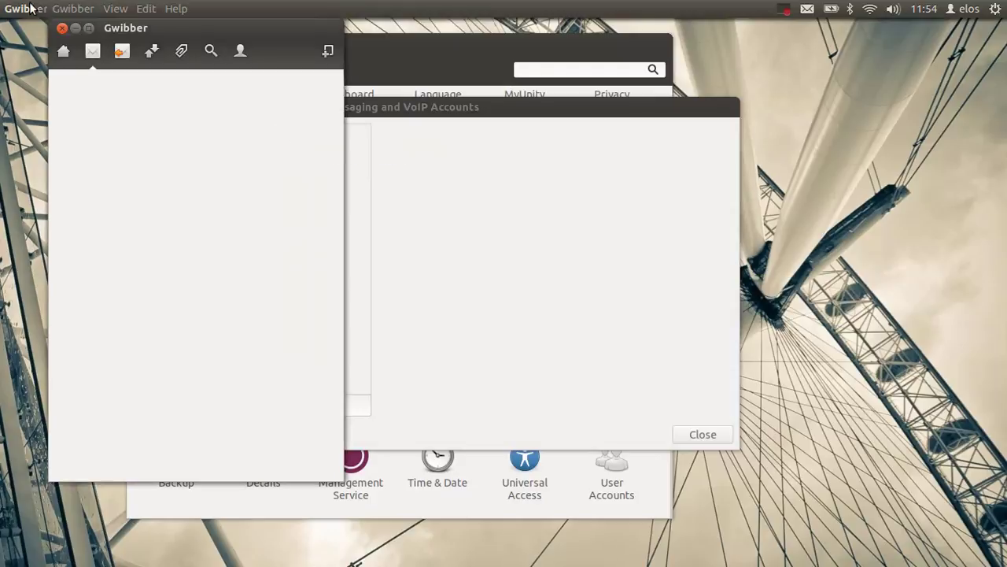
click(174, 8)
click(201, 68)
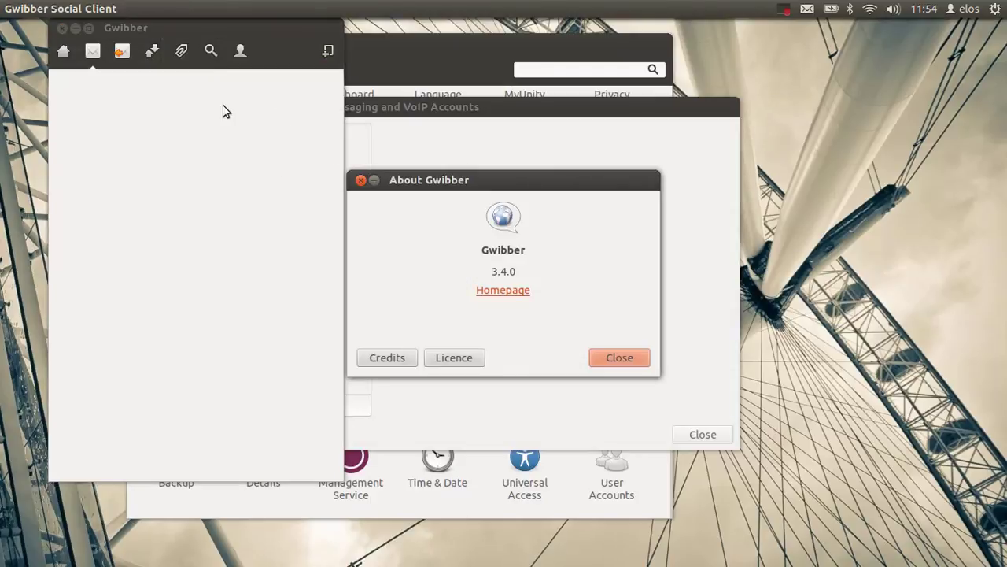
click(360, 182)
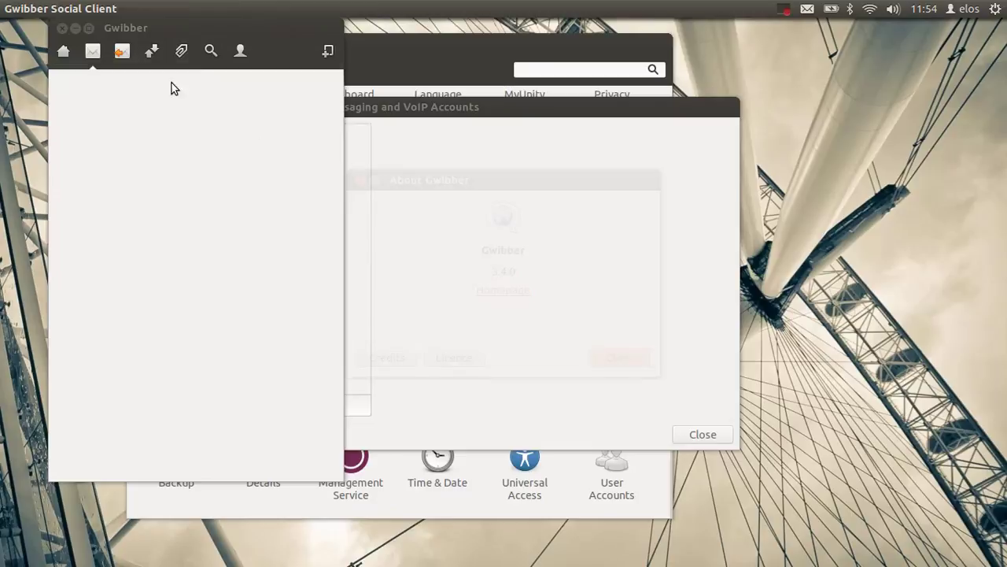
click(62, 27)
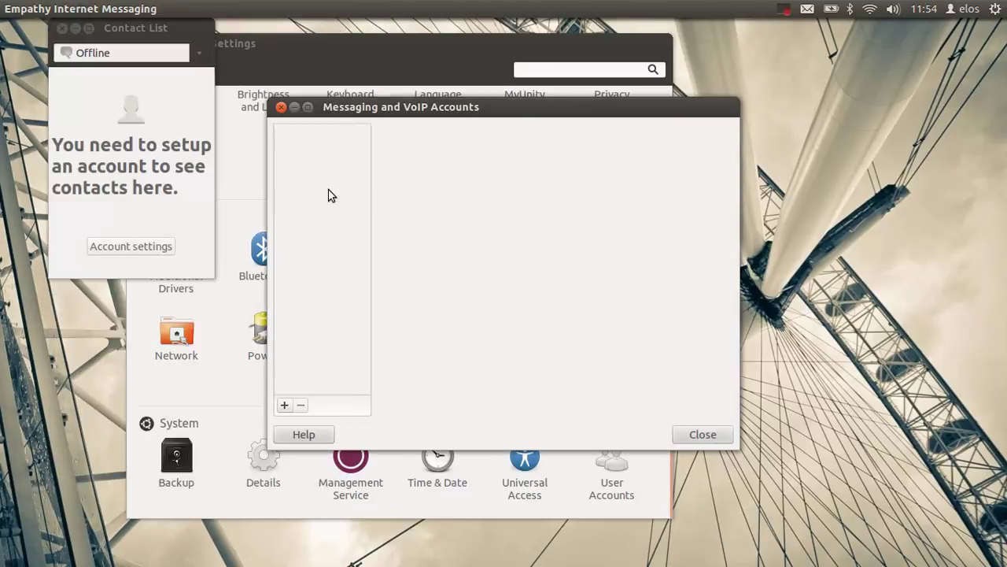
Step: Close the Messaging and VoIP Accounts window, view the About information for Empathy, and close its contact list
click(281, 107)
mouse_move(157, 10)
click(189, 10)
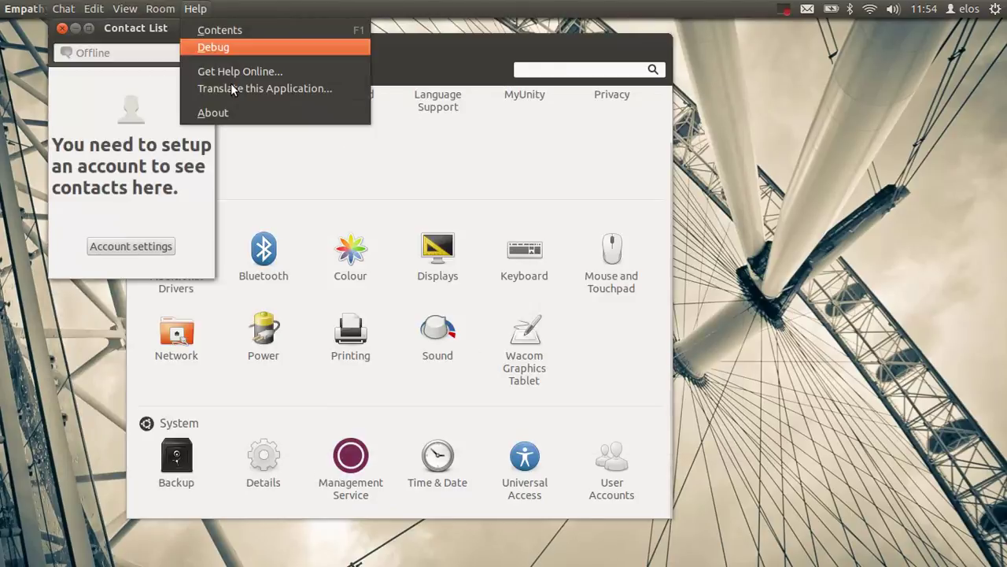
click(222, 111)
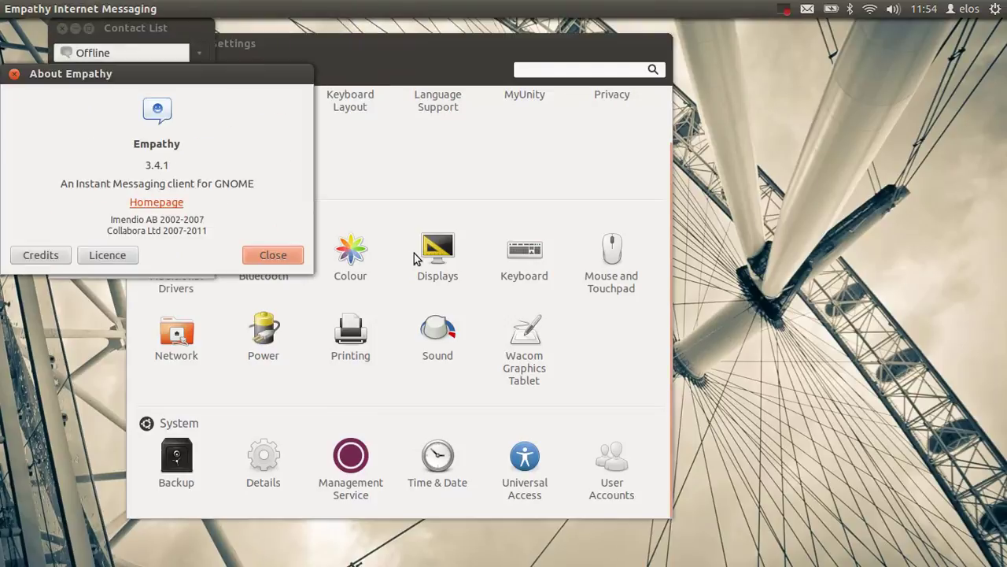
click(296, 260)
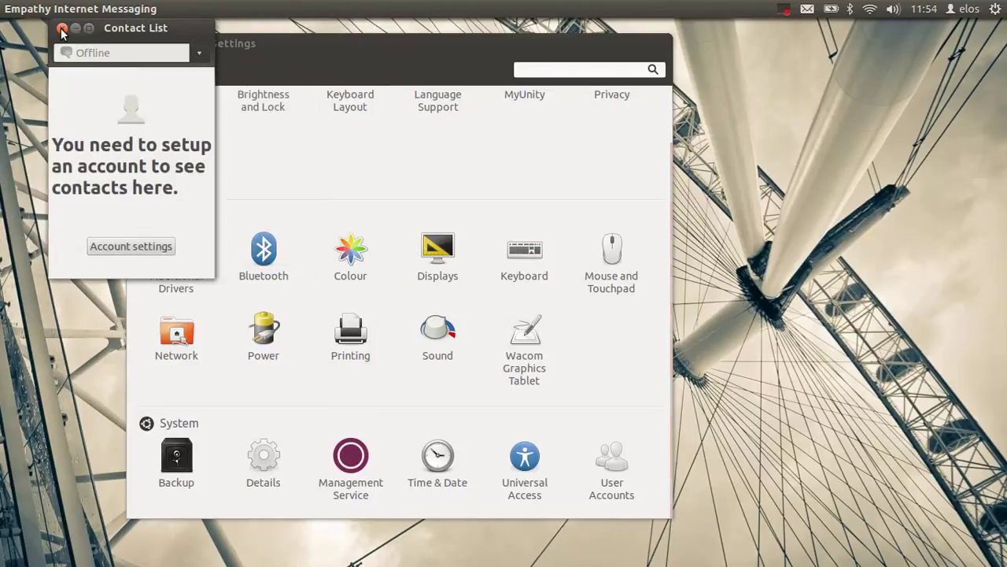
click(62, 28)
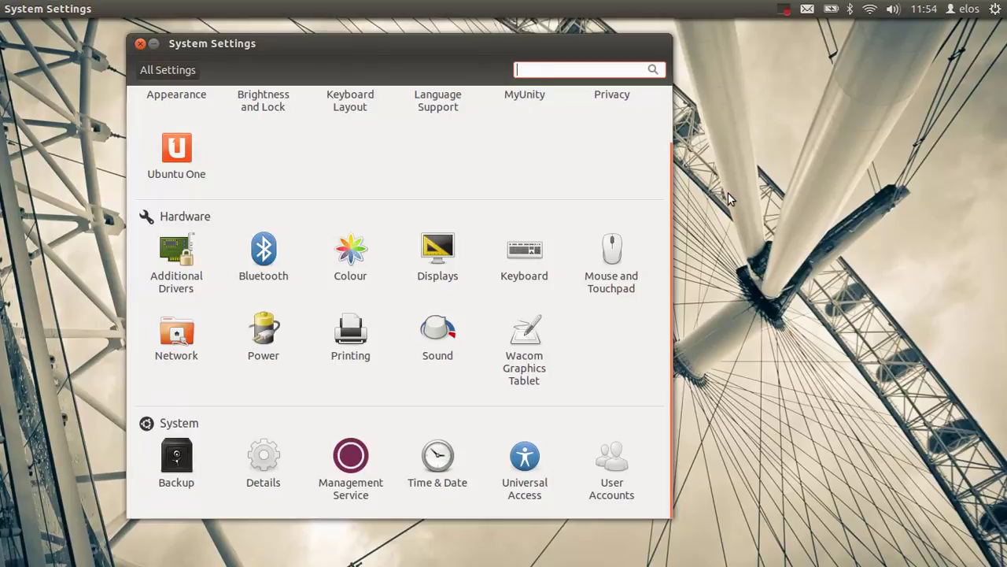
Step: Look through the dash, panel and desktop sections of MyUnity and set the panel transparency to 29%
drag(679, 218, 673, 173)
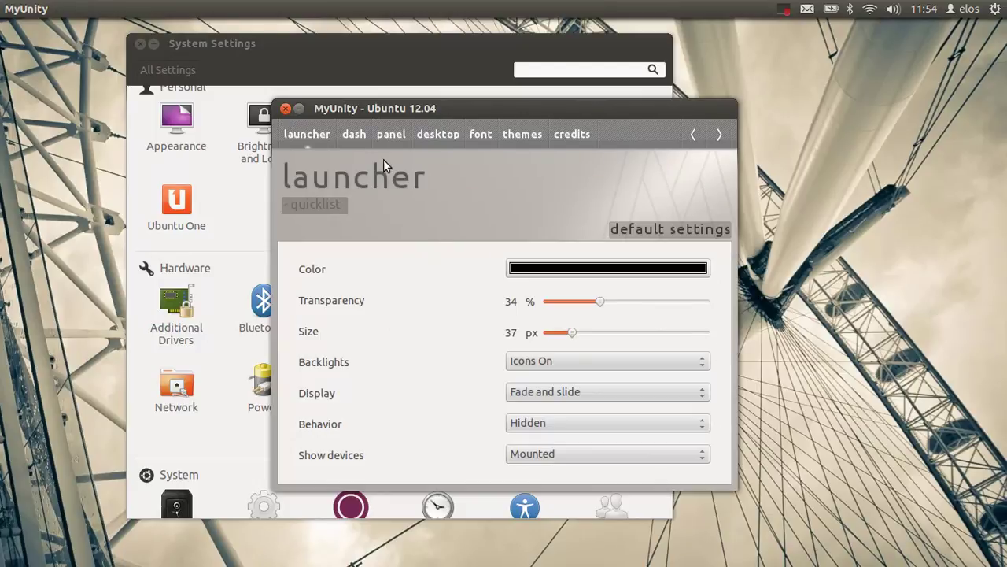
click(354, 133)
click(391, 135)
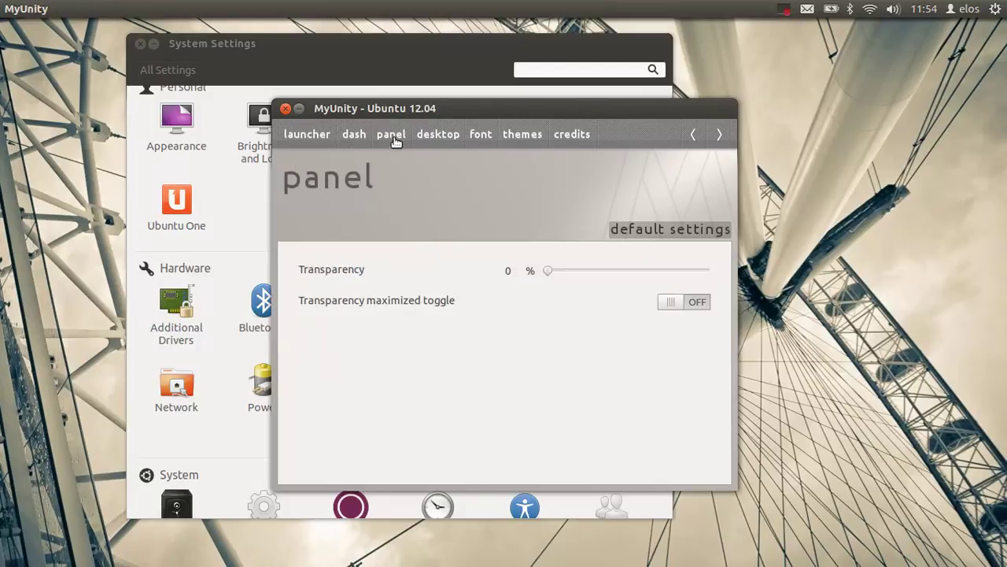
click(435, 135)
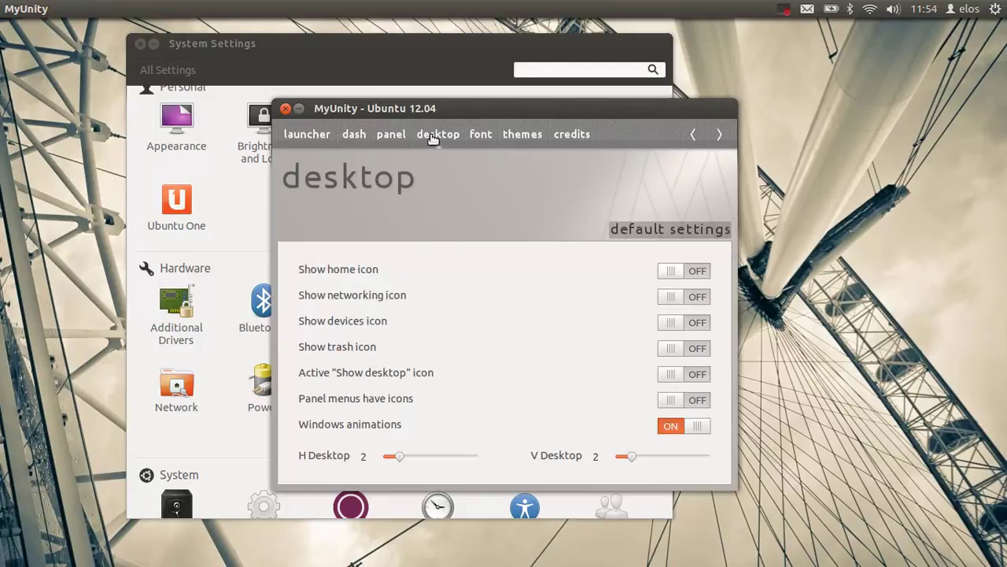
click(383, 135)
drag(546, 272, 592, 272)
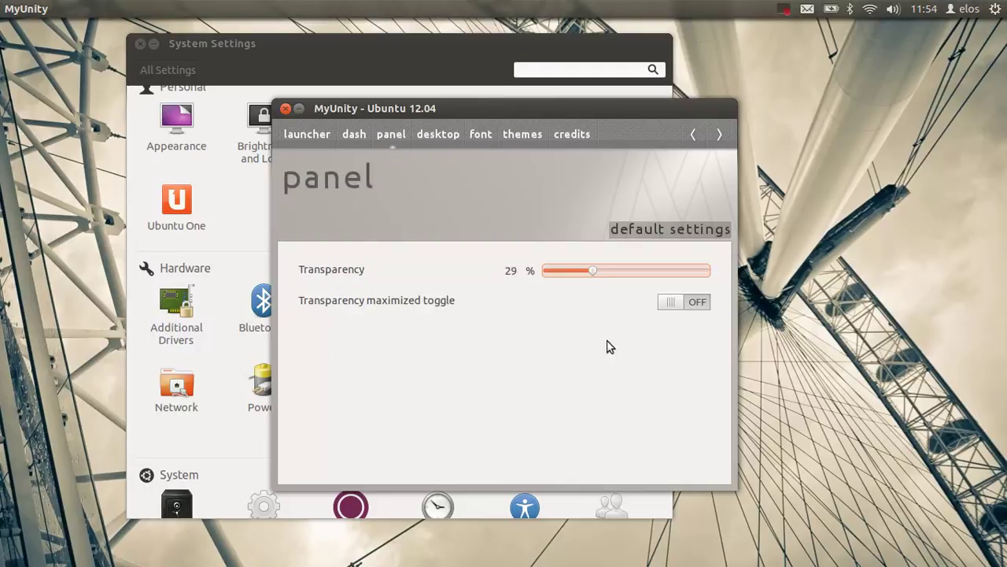
Step: Review the font, themes and credits sections of MyUnity, and close both MyUnity and System Settings
click(480, 135)
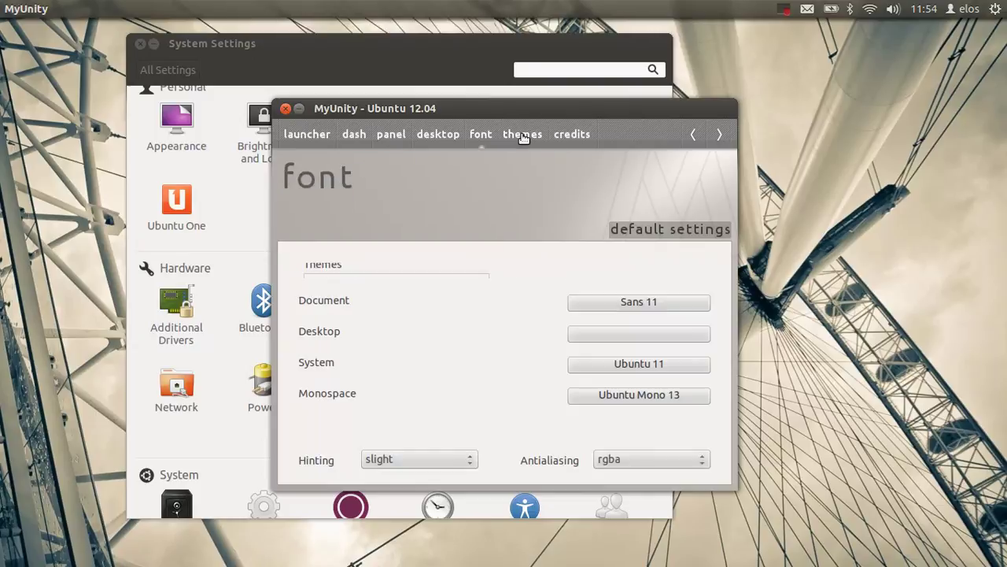
click(523, 135)
click(560, 136)
click(306, 135)
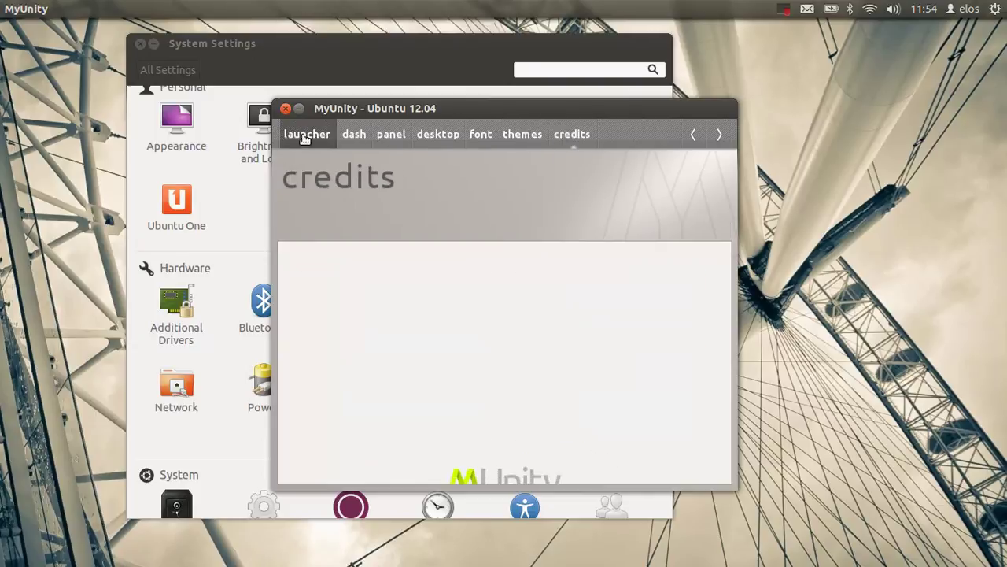
click(286, 108)
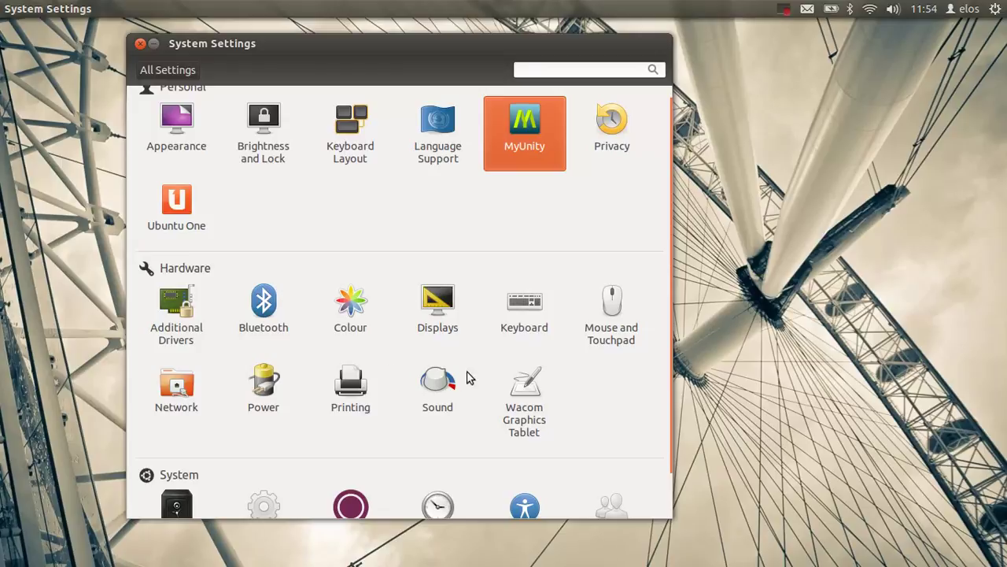
click(140, 44)
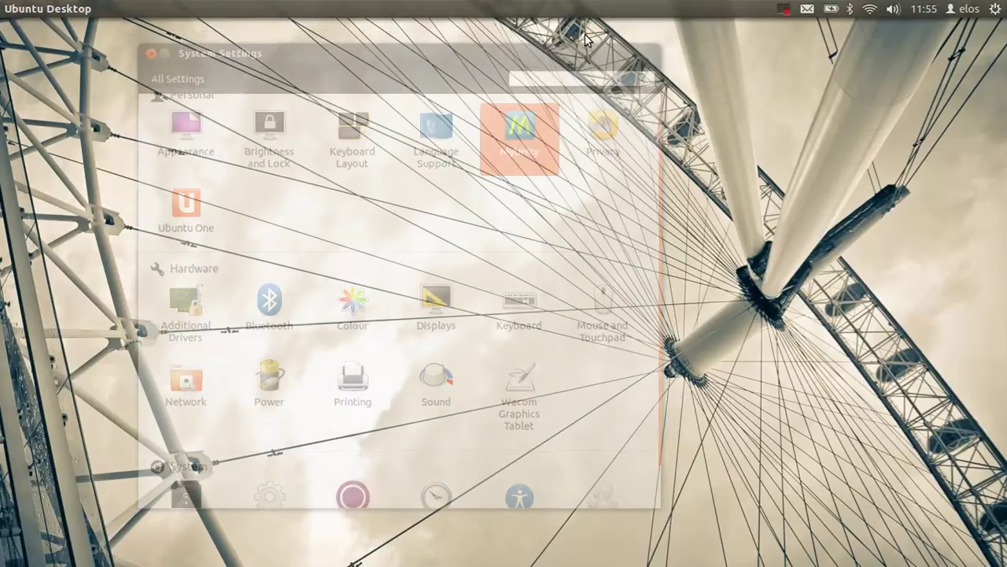
Step: Open Sound Settings from the volume indicator and view the wireless options in the network indicator
click(894, 9)
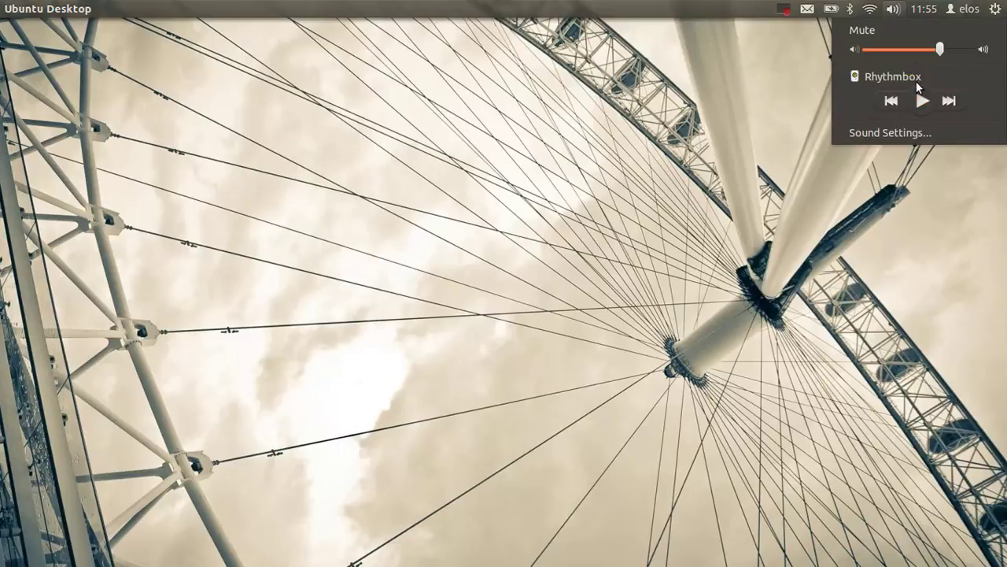
click(928, 138)
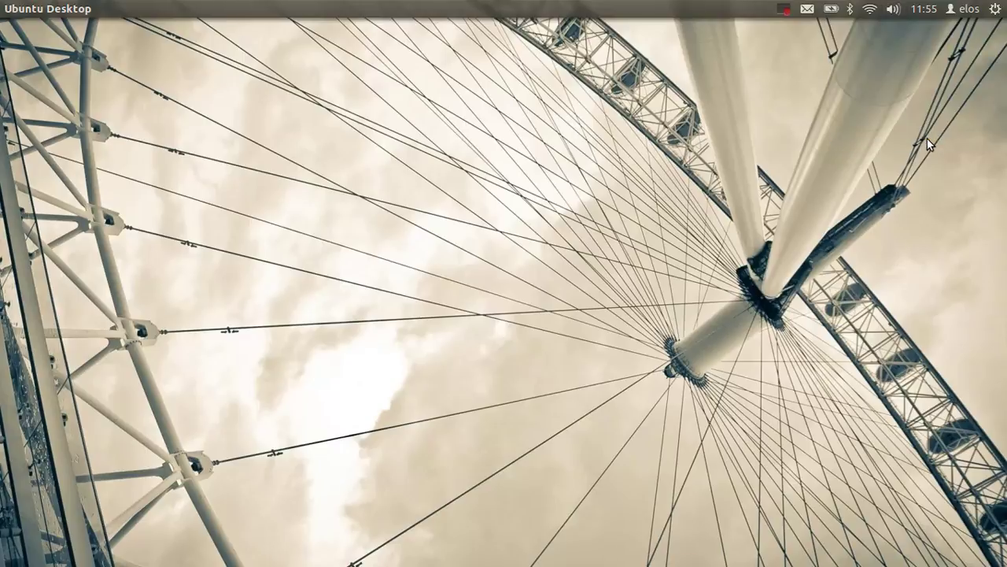
click(869, 9)
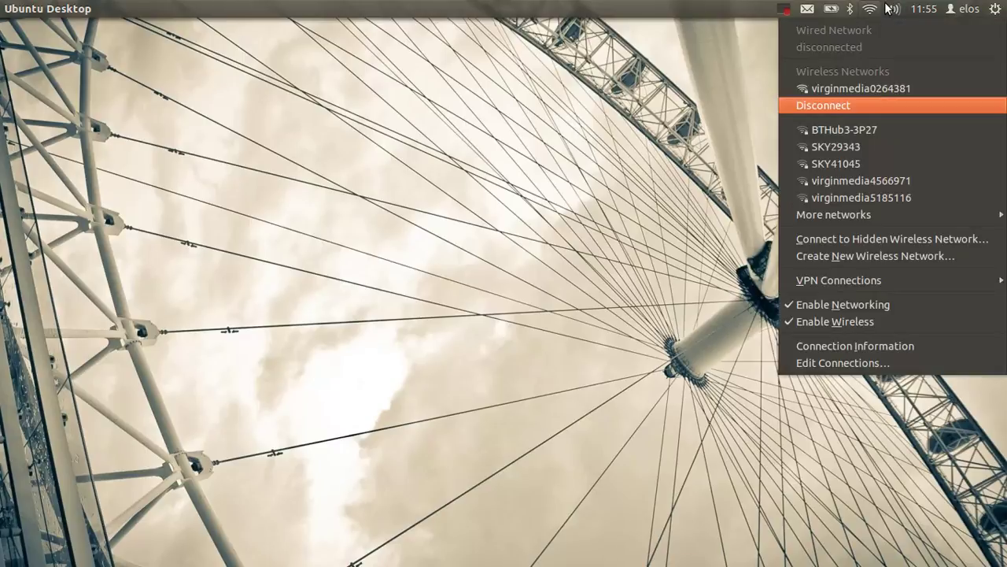
mouse_move(898, 10)
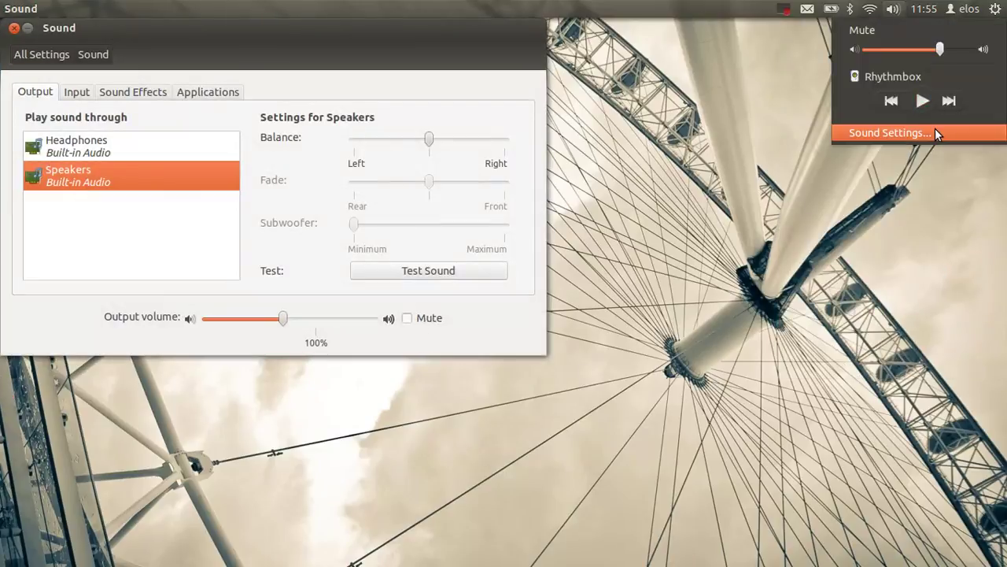
Step: Launch Rhythmbox, view the Ubuntu One music store in a maximized window, and close the player and the Sound settings
click(903, 74)
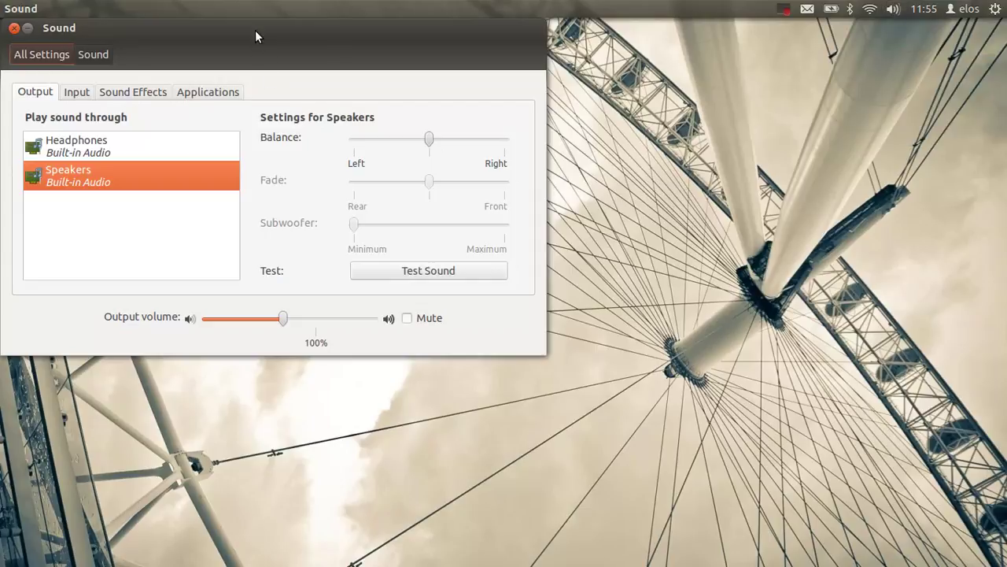
drag(252, 31, 381, 28)
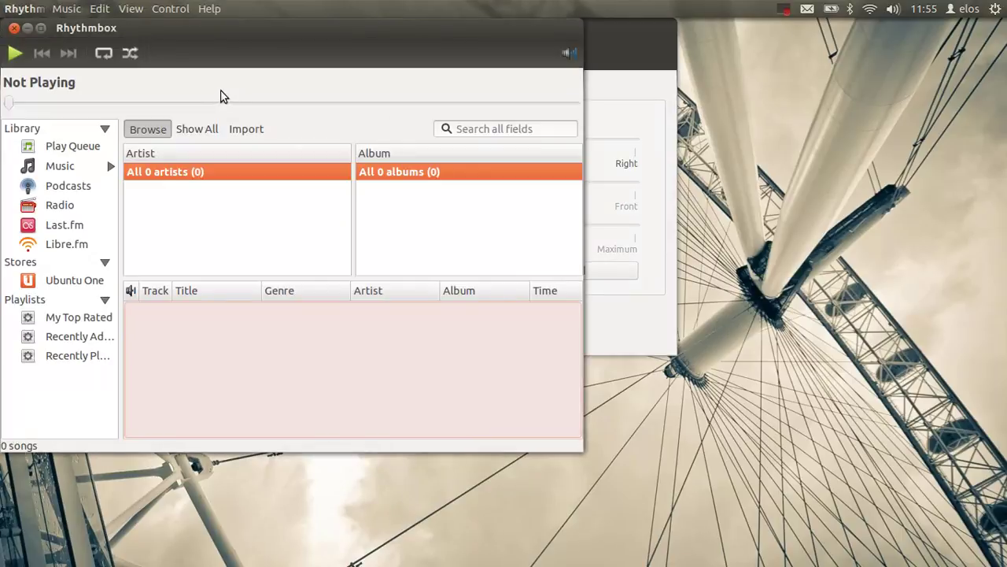
click(91, 285)
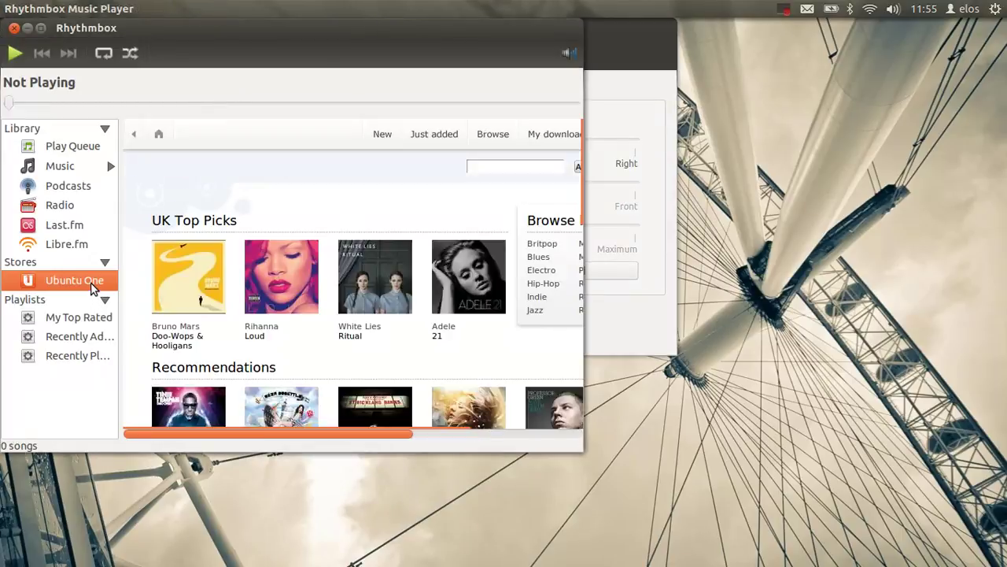
click(41, 29)
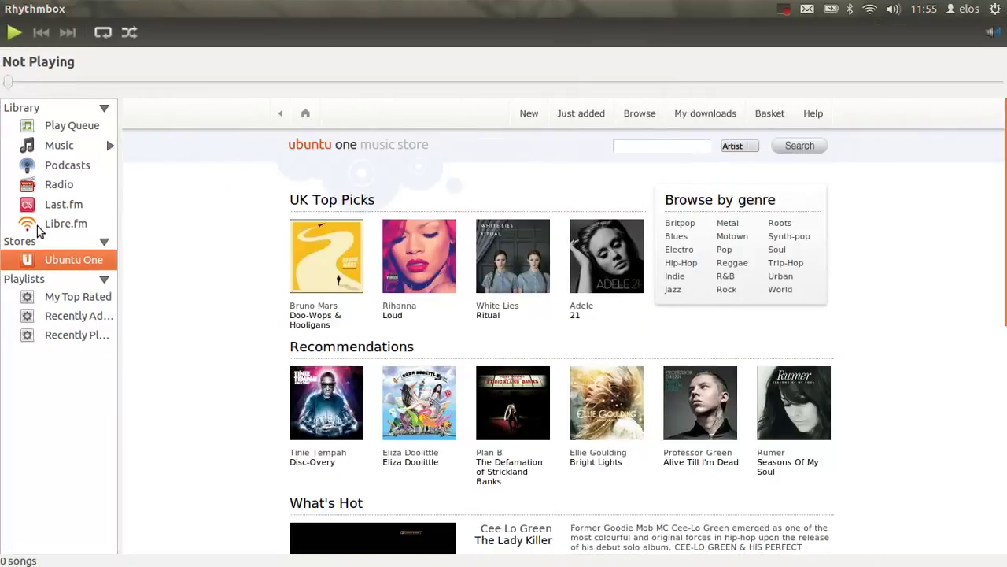
mouse_move(11, 9)
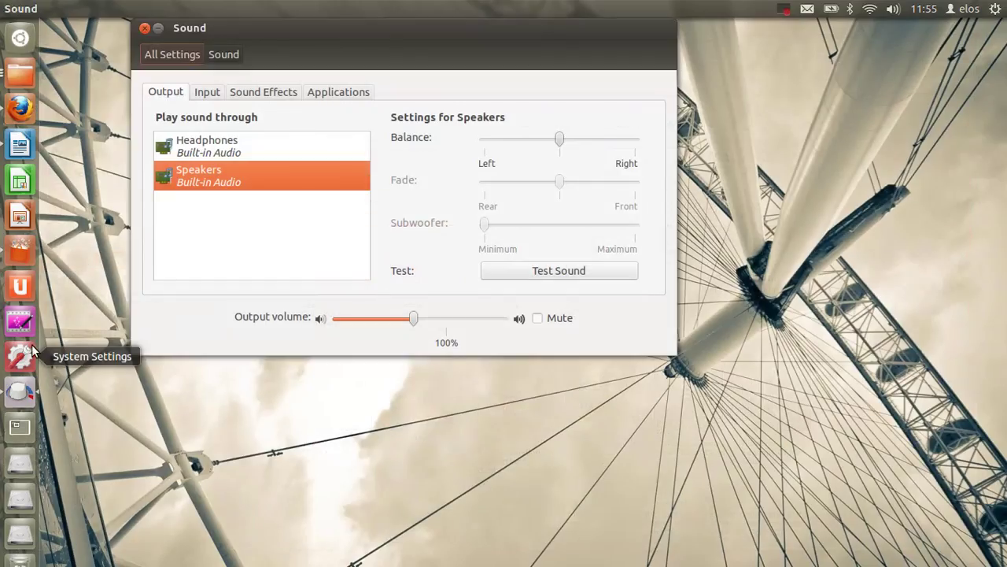
click(145, 27)
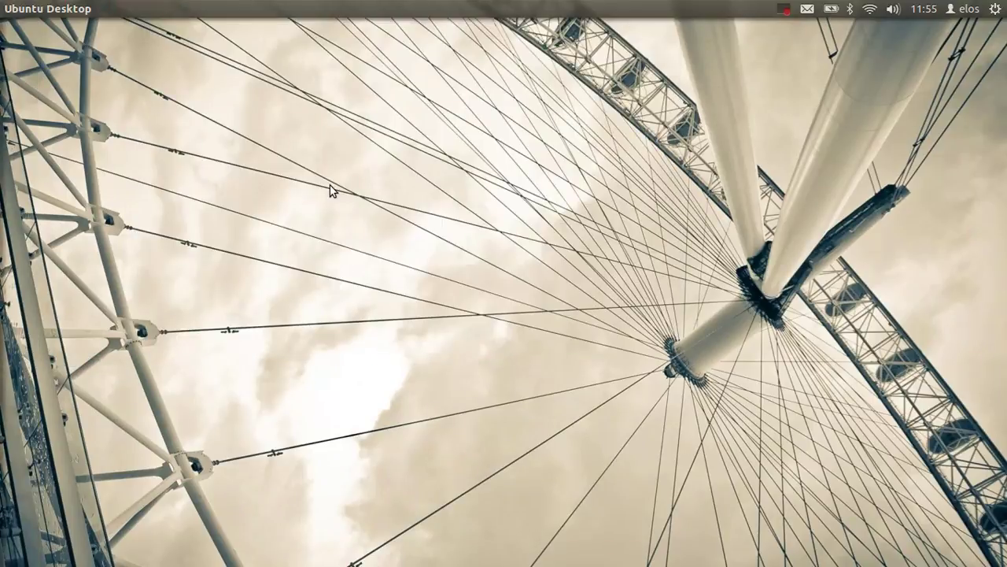
Step: Search the Dash for "tote" and launch Movie Player
mouse_move(1, 182)
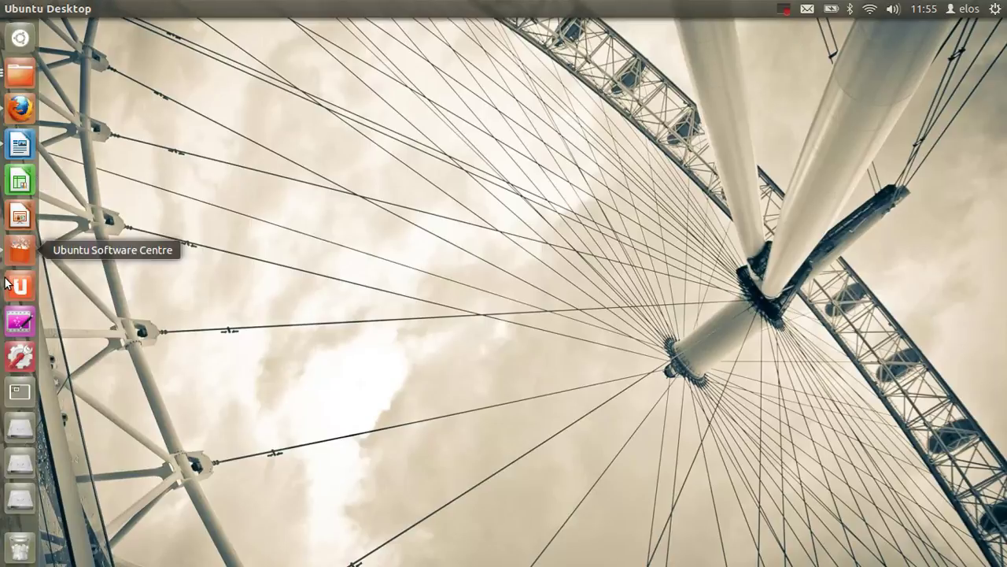
click(21, 38)
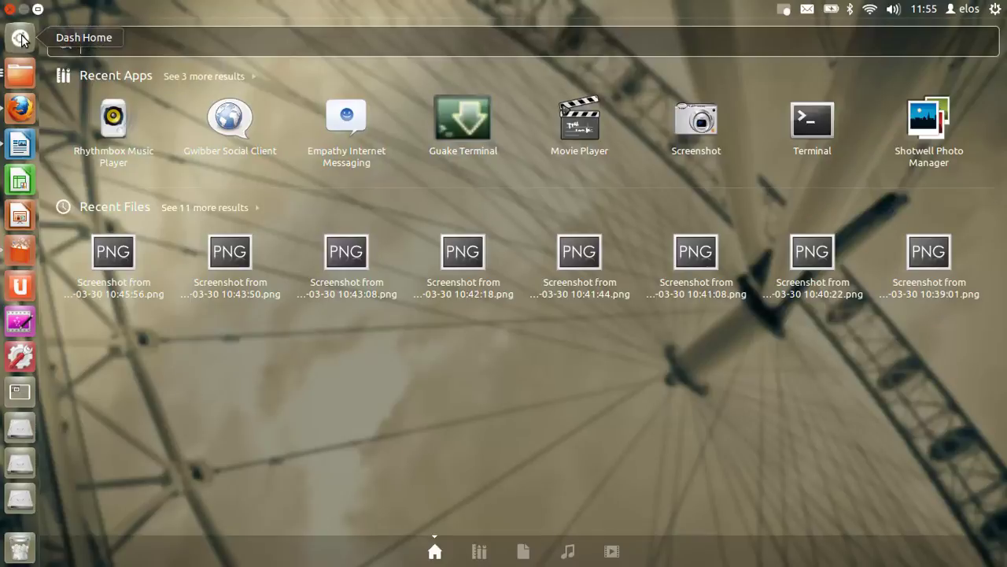
text(tote)
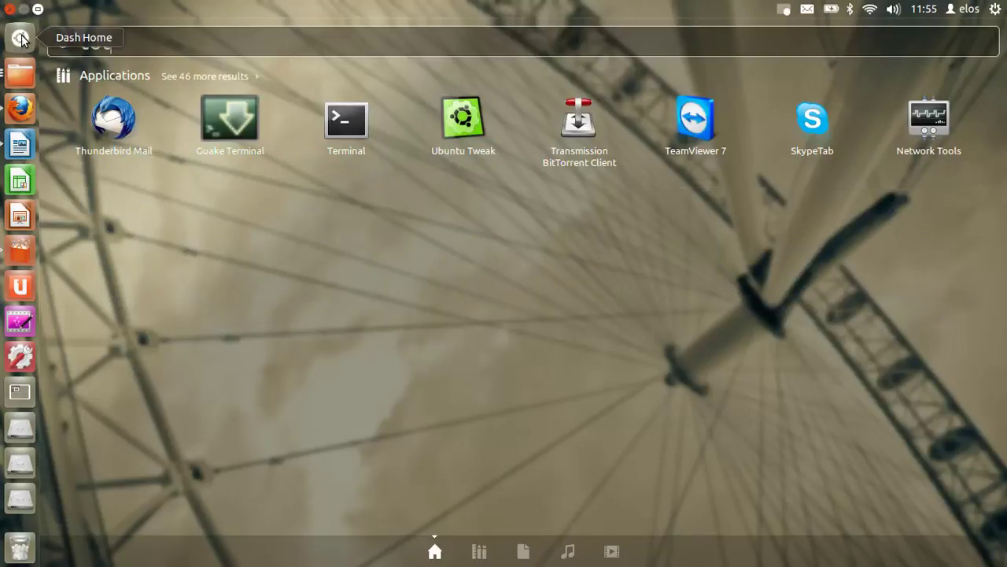
click(125, 114)
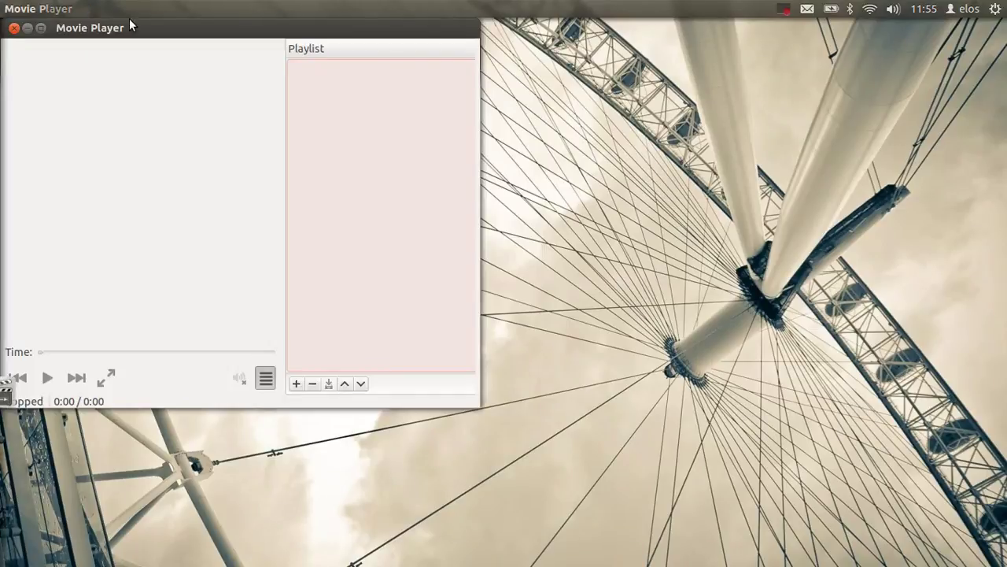
Step: Move the Movie Player window away from the launcher edge and view its launcher shortcuts
drag(215, 29, 368, 29)
mouse_move(4, 284)
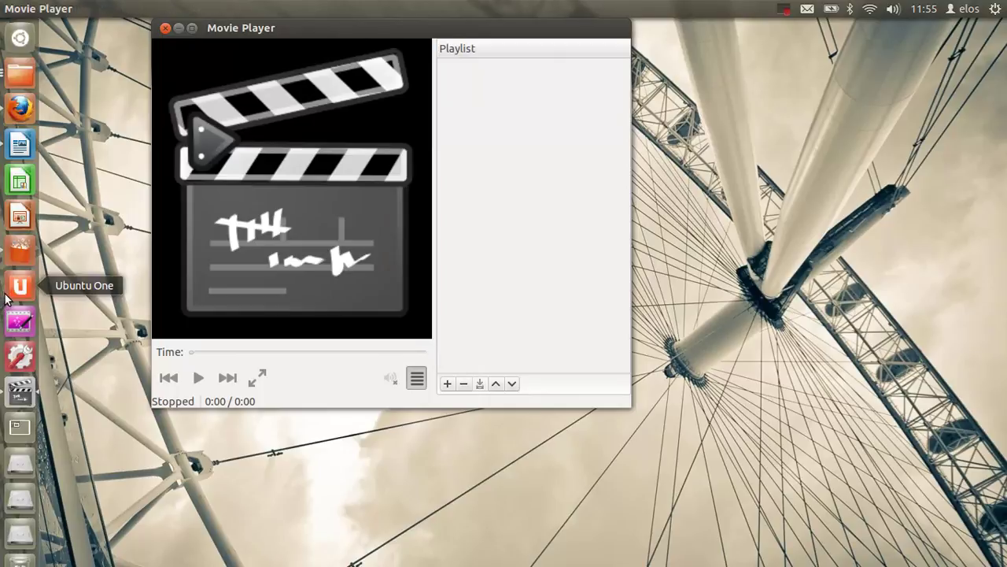
right_click(31, 398)
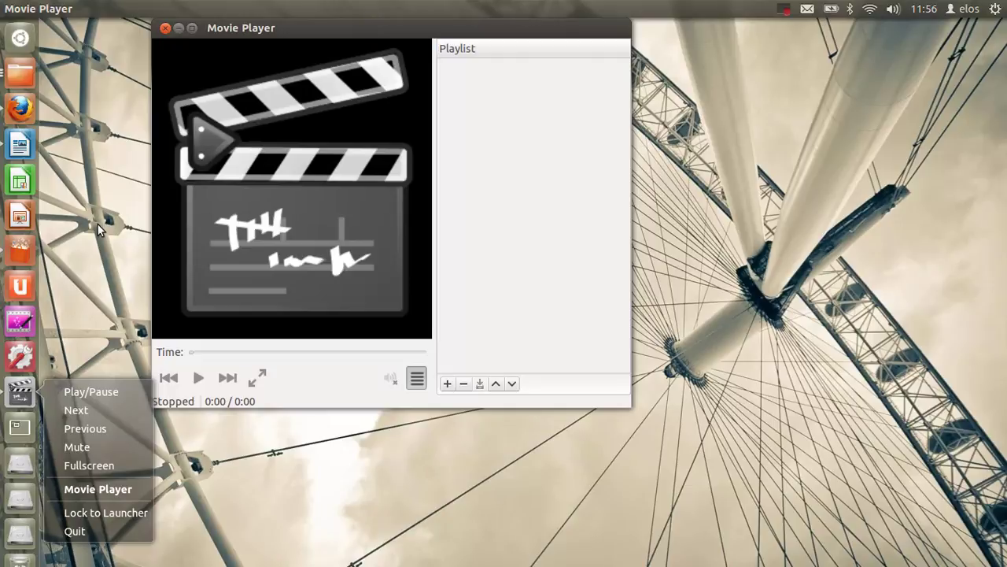
click(317, 203)
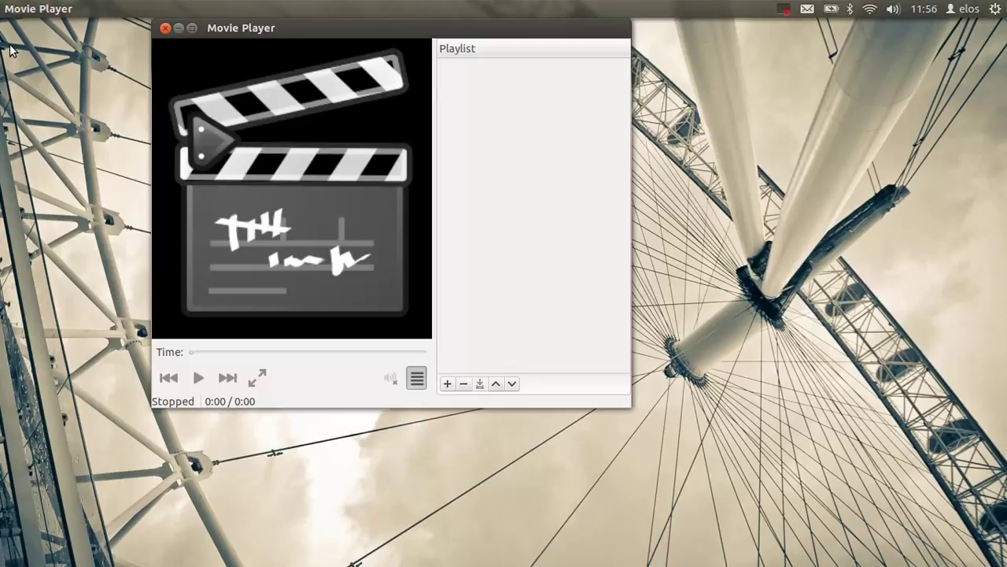
Step: Search the HUD commands for "play" and clear the search
key(alt)
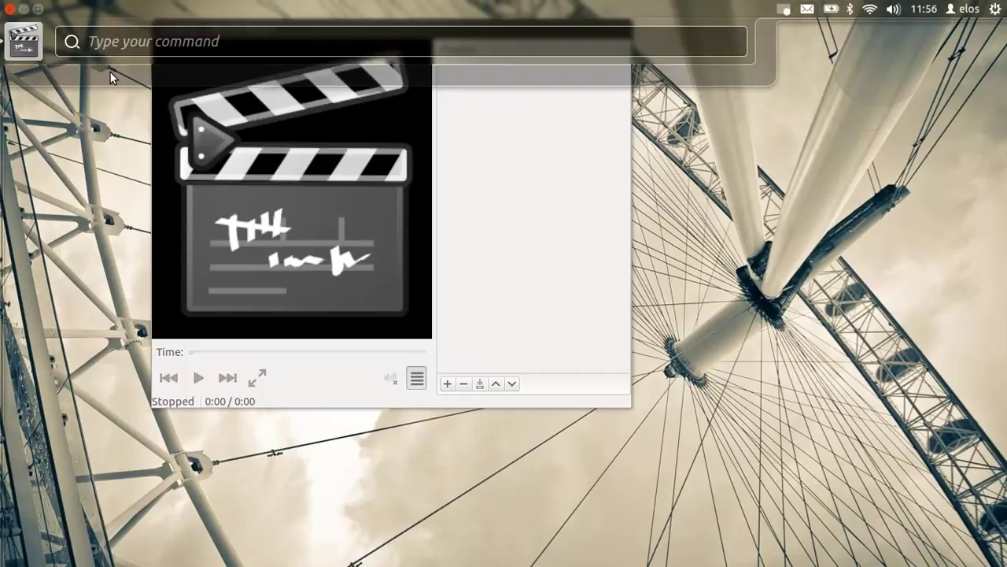
text(play)
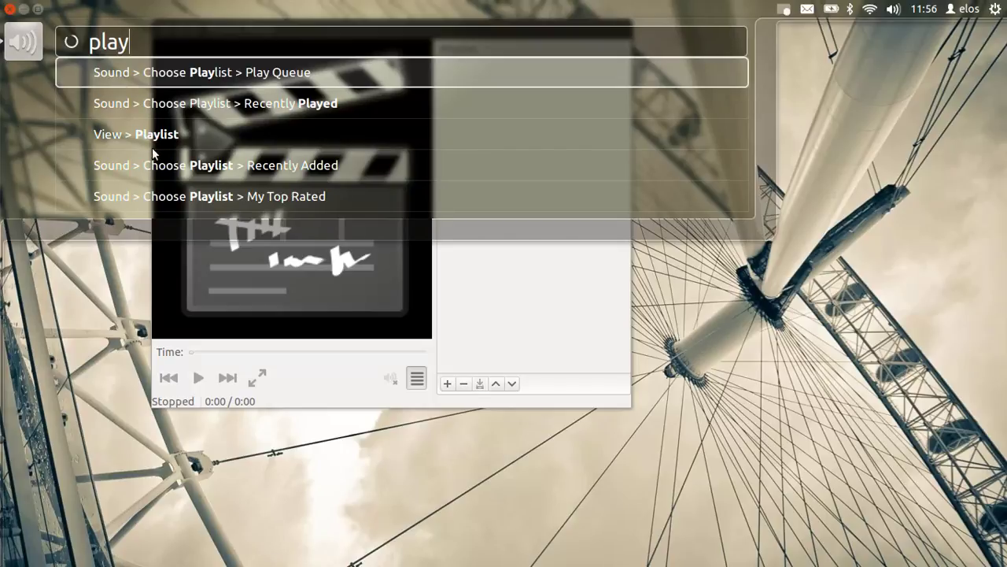
key(BackSpace)
key(BackSpace)
key(BackSpace)
key(BackSpace)
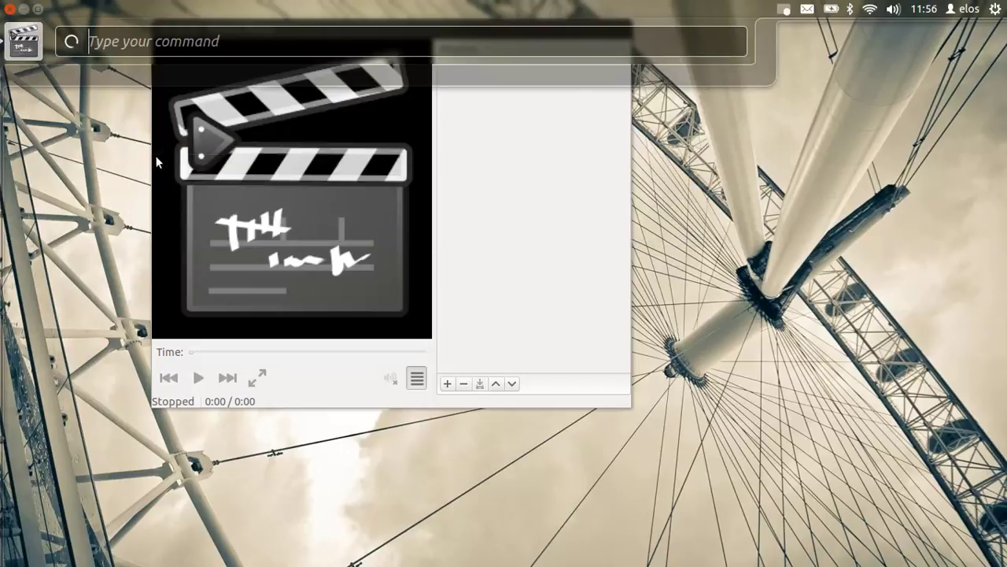
Step: Search the HUD for "compose", run Compose New Message, and exit the Account Wizard without creating an account
text(compose)
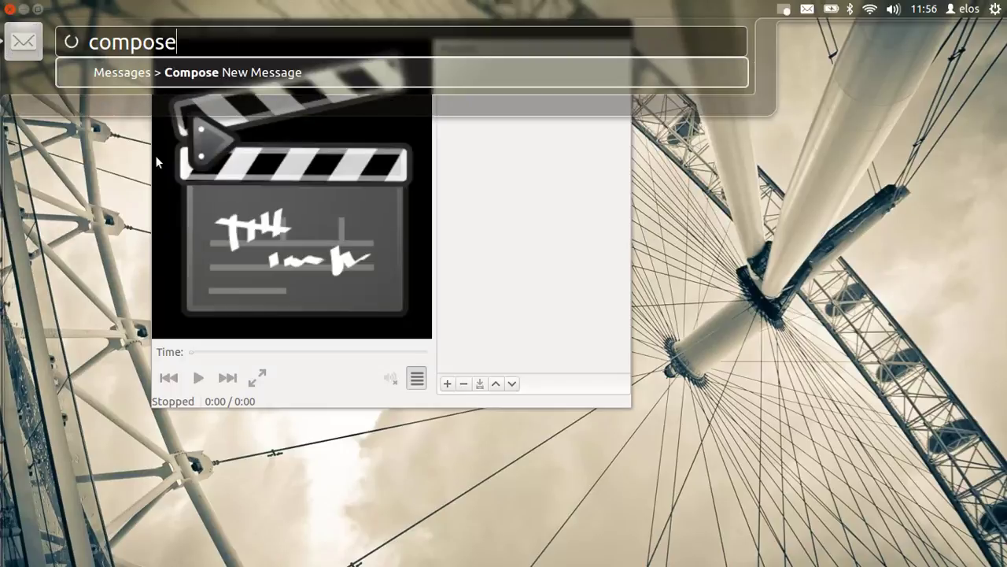
key(Escape)
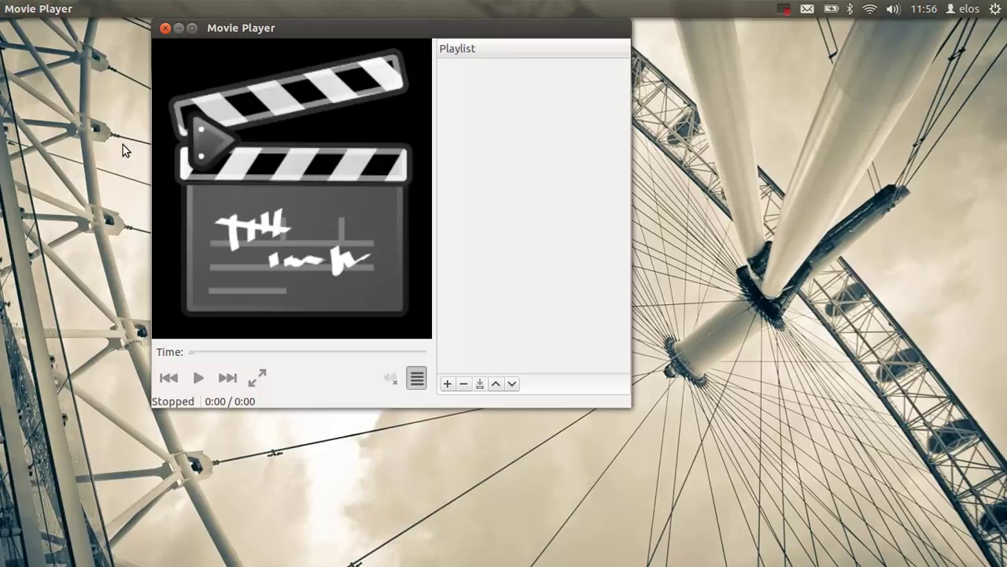
key(alt)
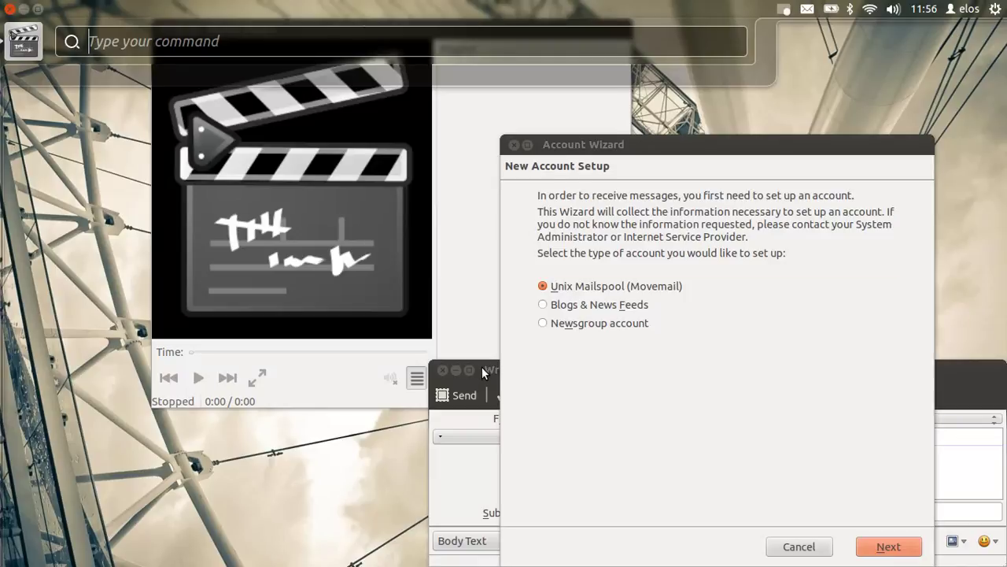
key(Escape)
click(797, 547)
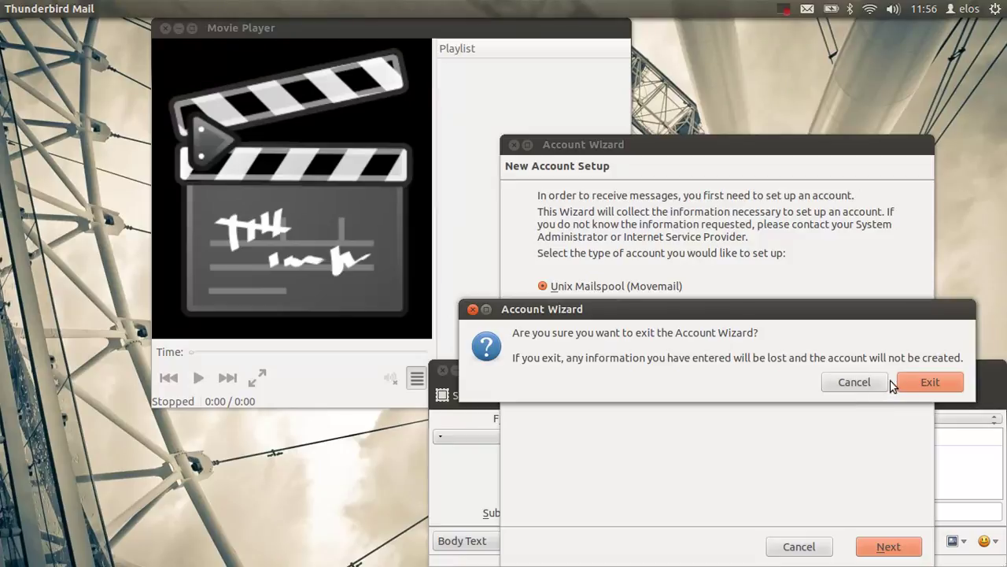
click(922, 384)
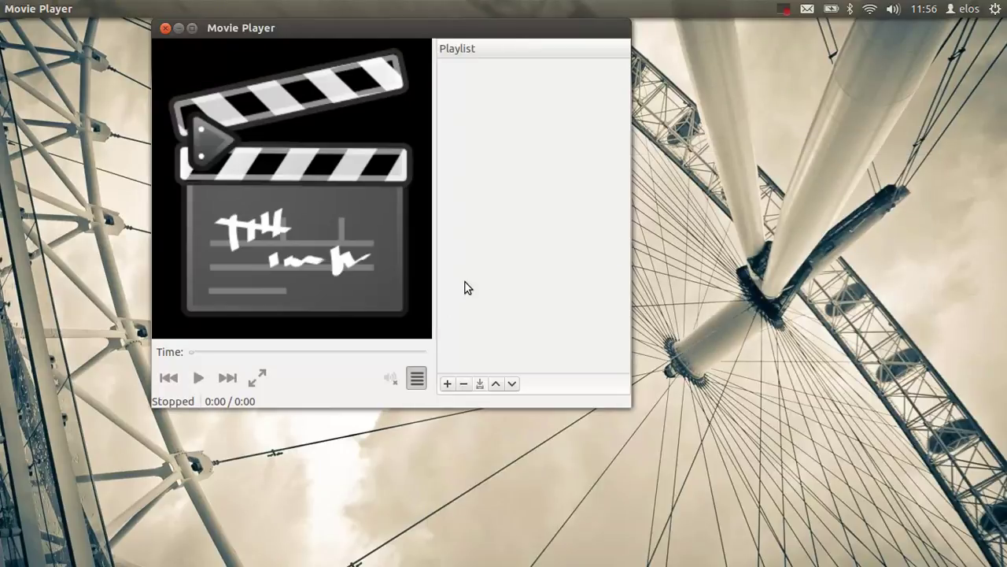
Step: Open Mail from the messaging indicator, dismiss the account setup, and close both Thunderbird and Movie Player
click(807, 9)
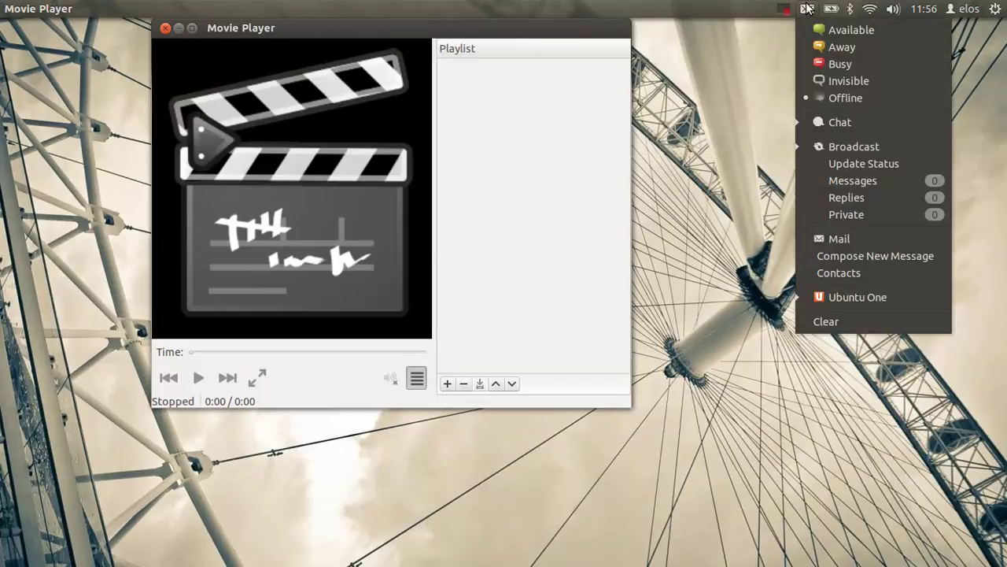
click(851, 238)
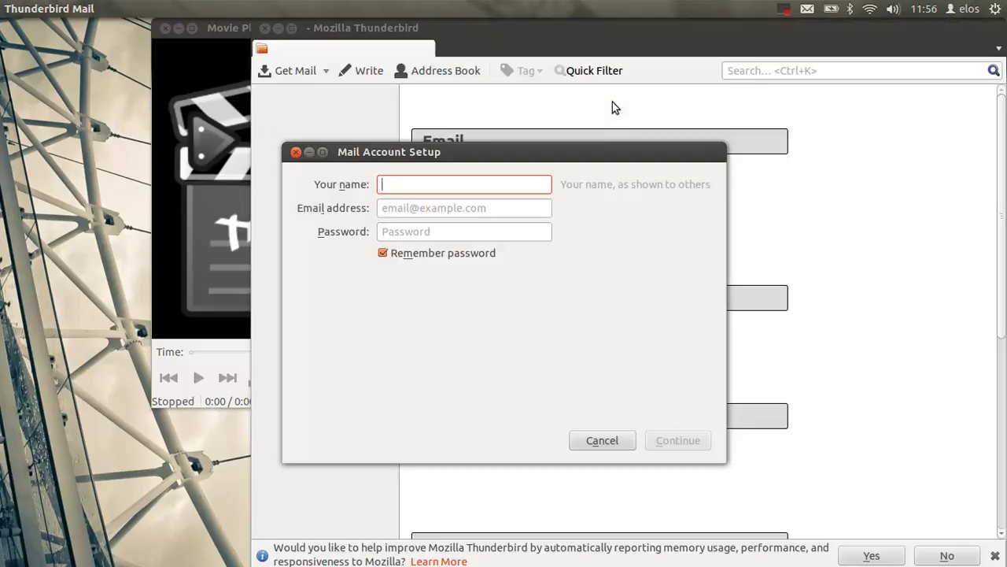
click(295, 152)
click(266, 28)
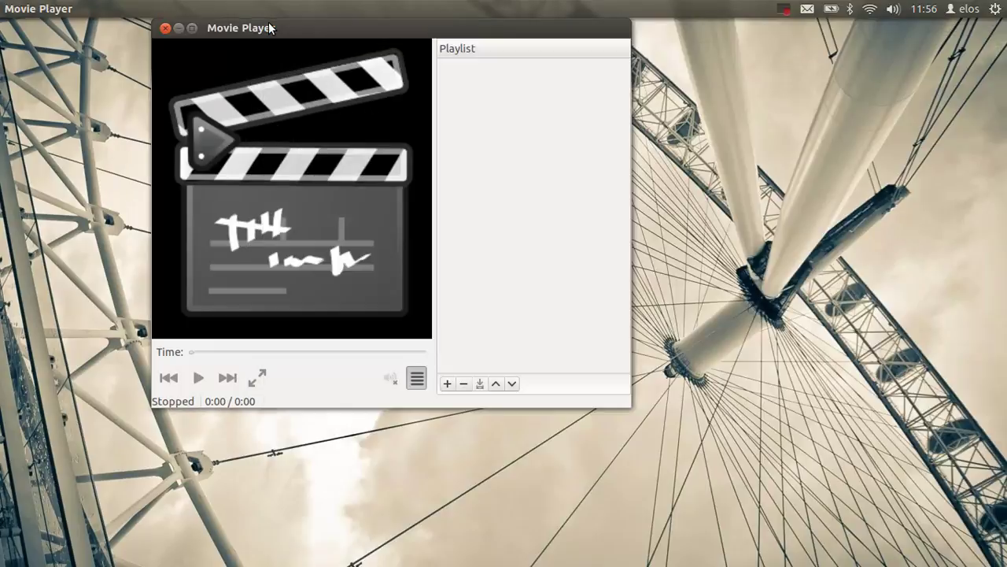
click(164, 28)
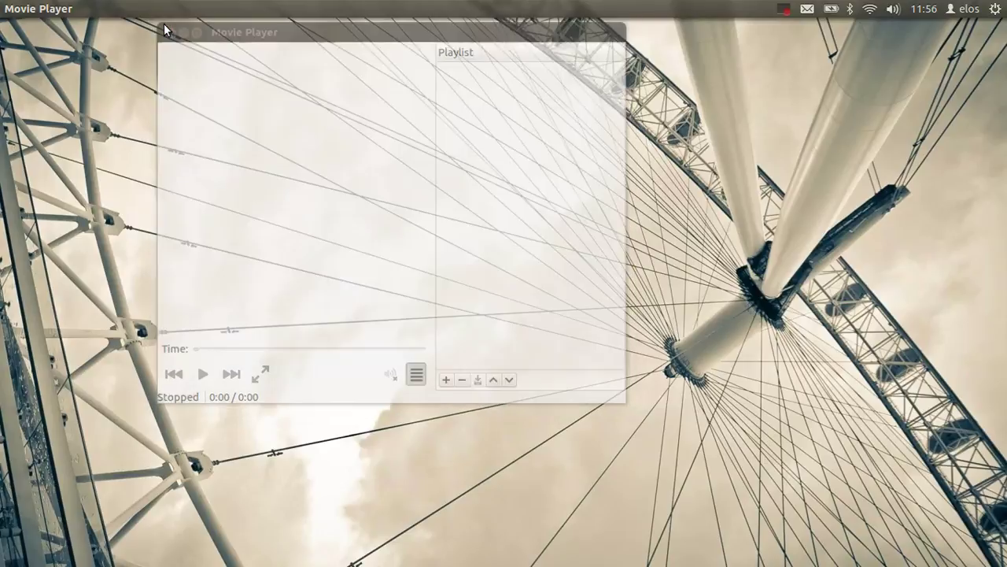
Step: Open Rhythmbox from the volume indicator, lock it to the launcher, and minimize its window
click(892, 9)
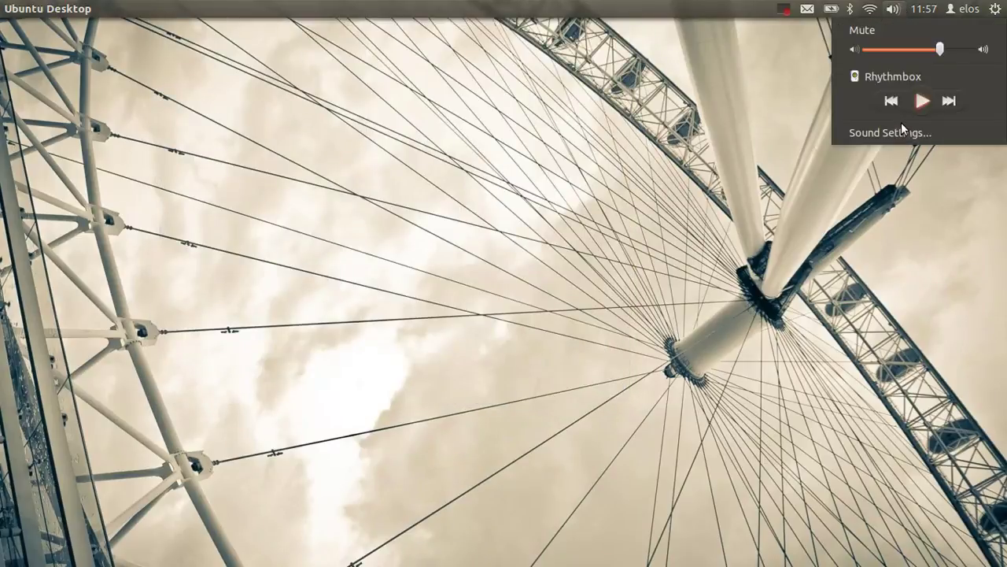
click(894, 72)
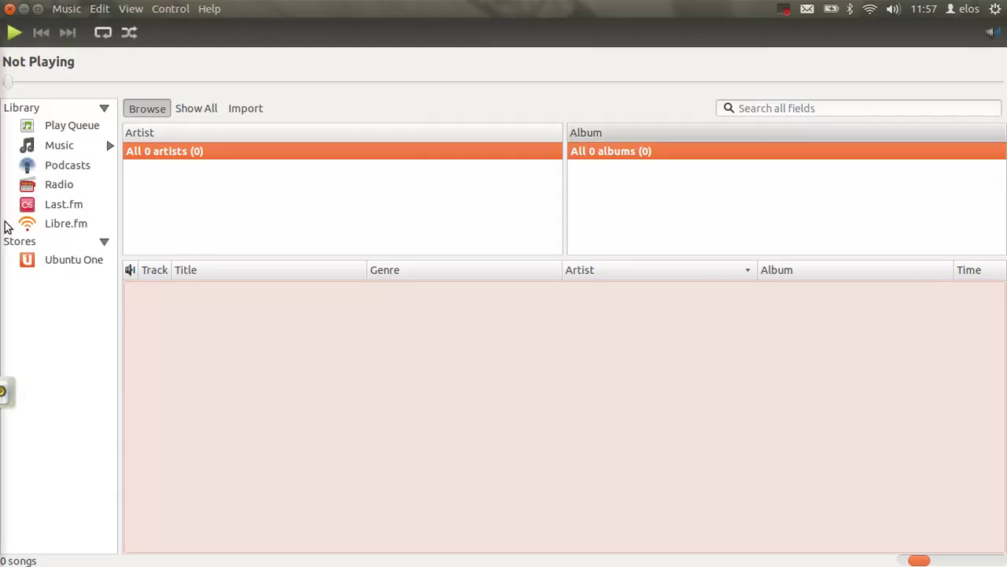
mouse_move(6, 313)
right_click(25, 403)
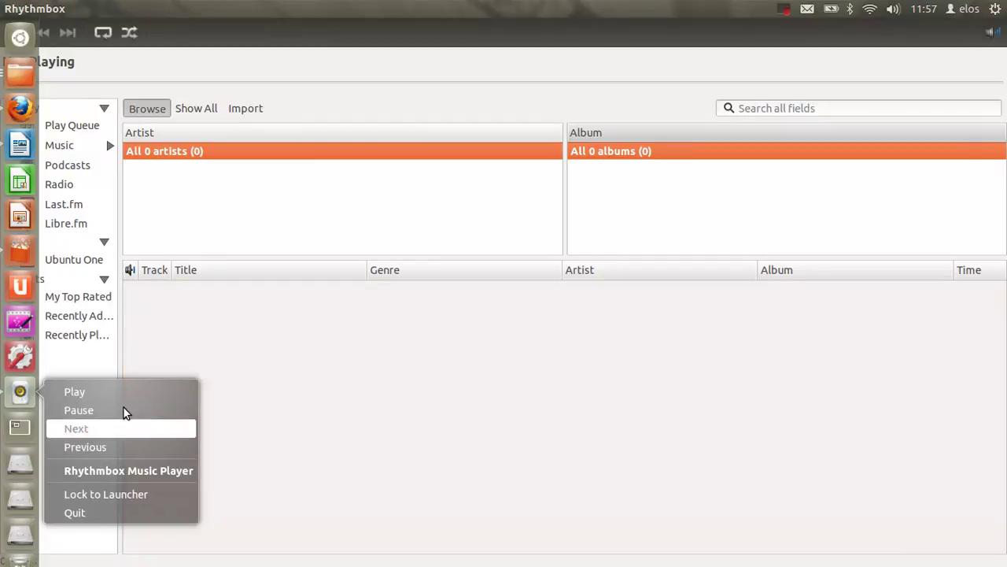
click(111, 496)
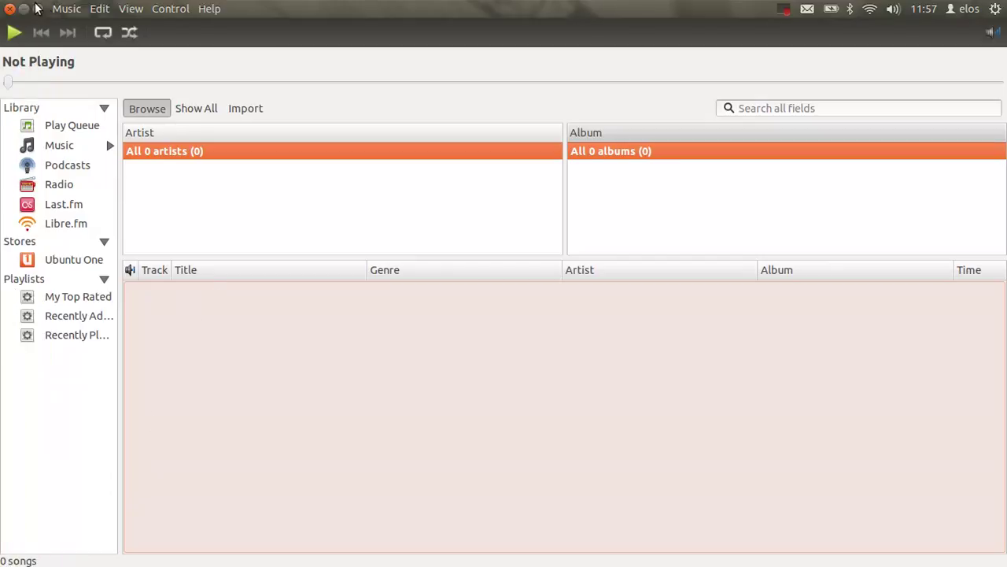
drag(24, 9, 5, 213)
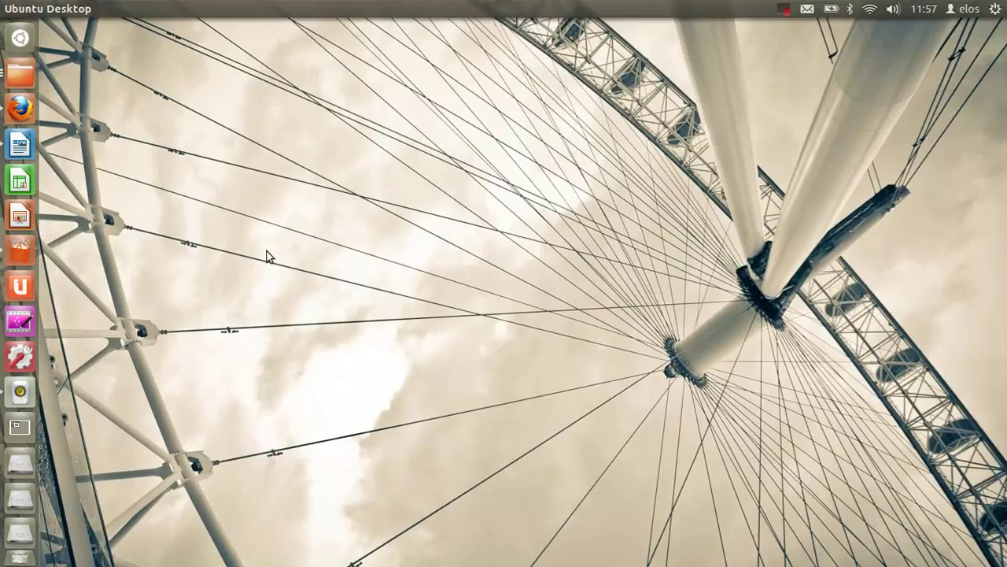
Step: Open Ubuntu Software Centre and browse the full Top Rated list
mouse_move(6, 274)
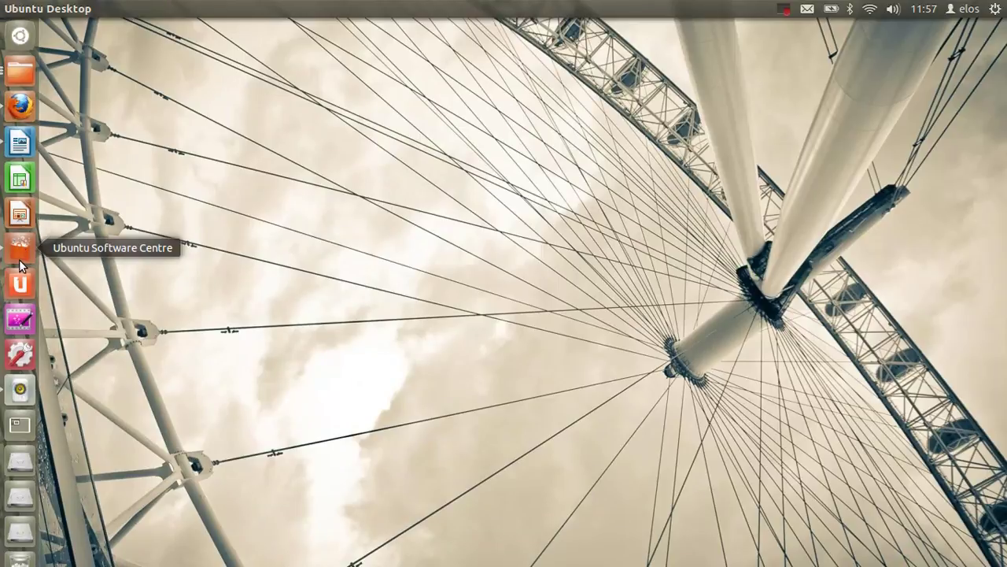
click(21, 251)
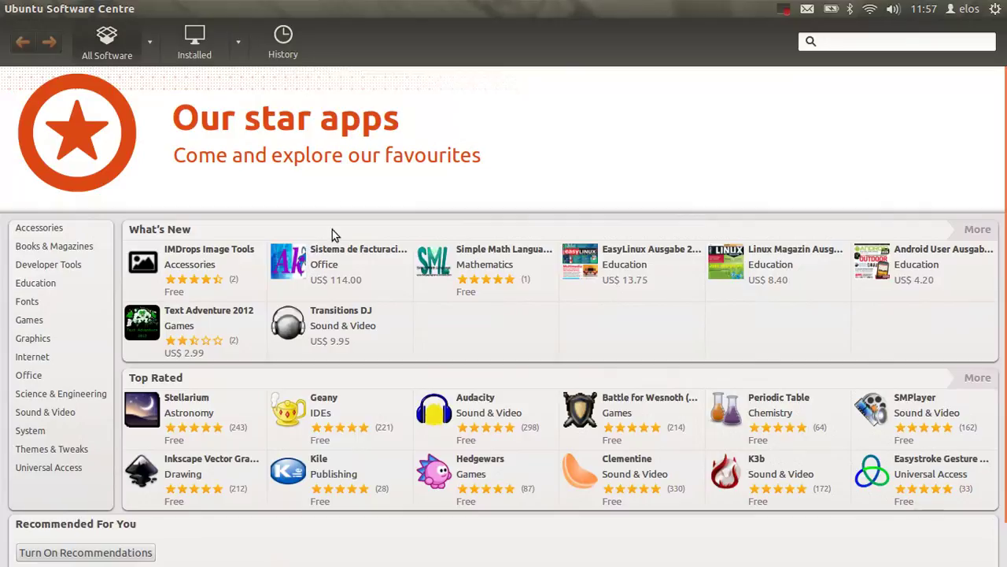
mouse_move(1004, 333)
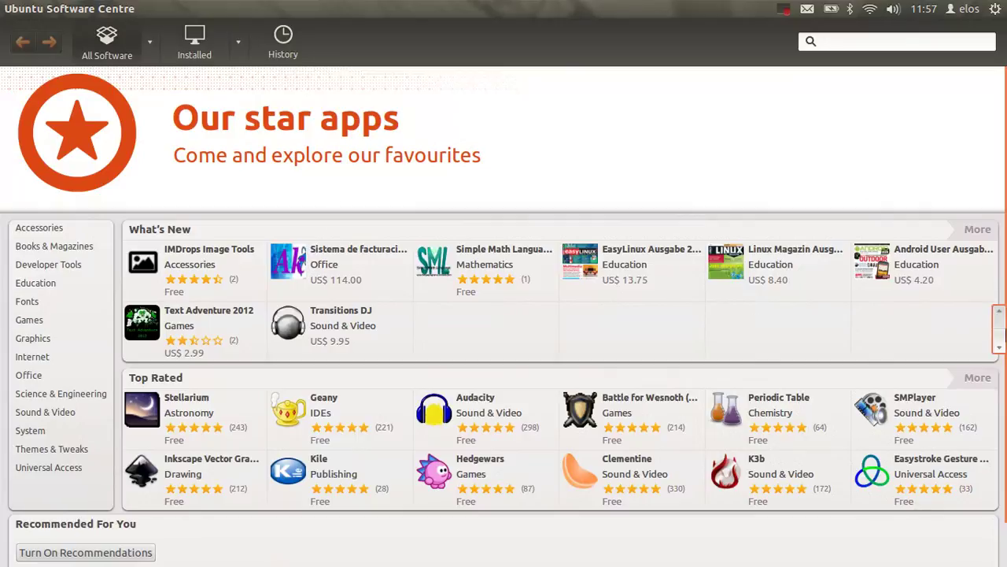
click(979, 378)
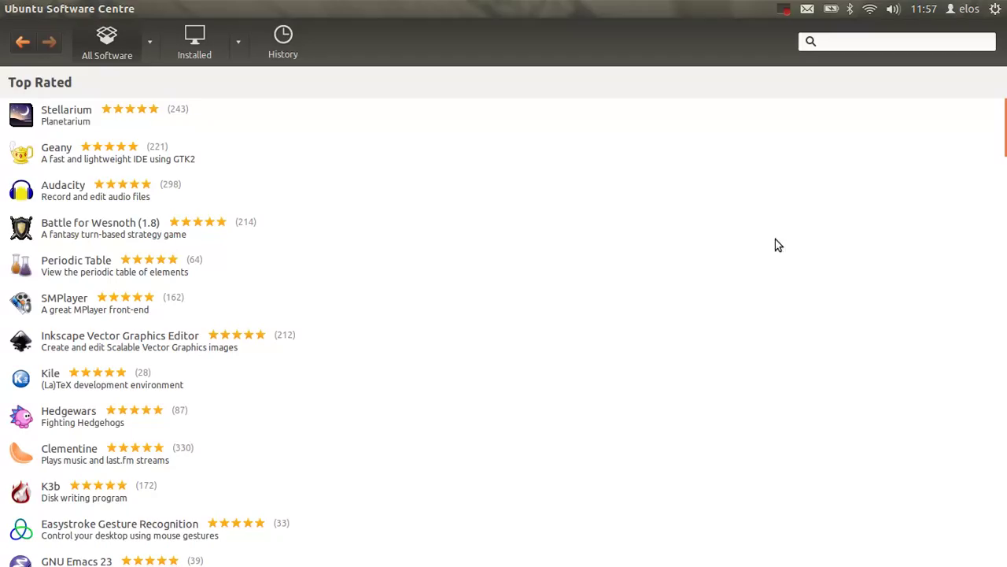
mouse_move(1002, 203)
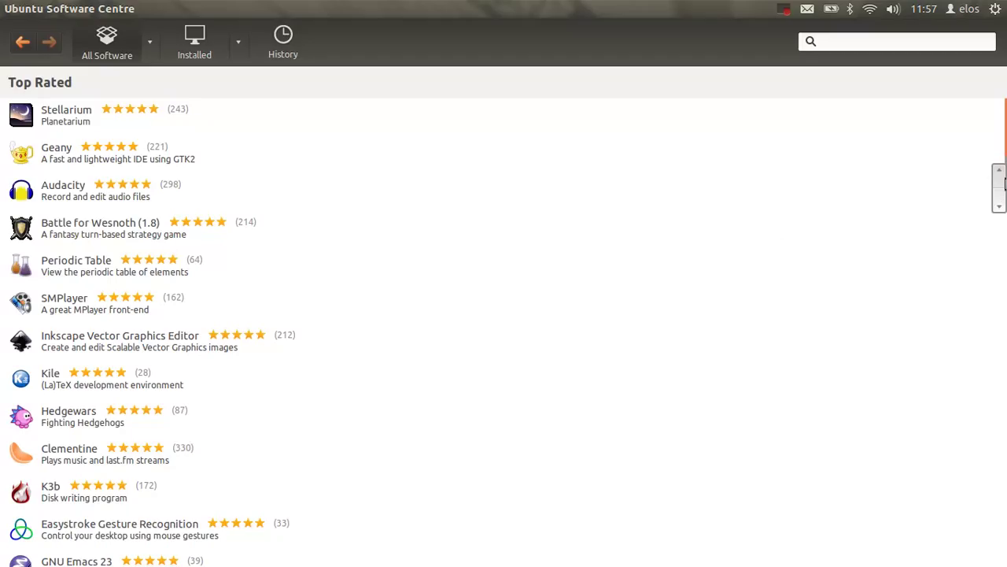
drag(1005, 203, 1002, 303)
Step: Install Furius ISO Mount from the Top Rated list, authenticating with the account password, and view the launcher
click(126, 256)
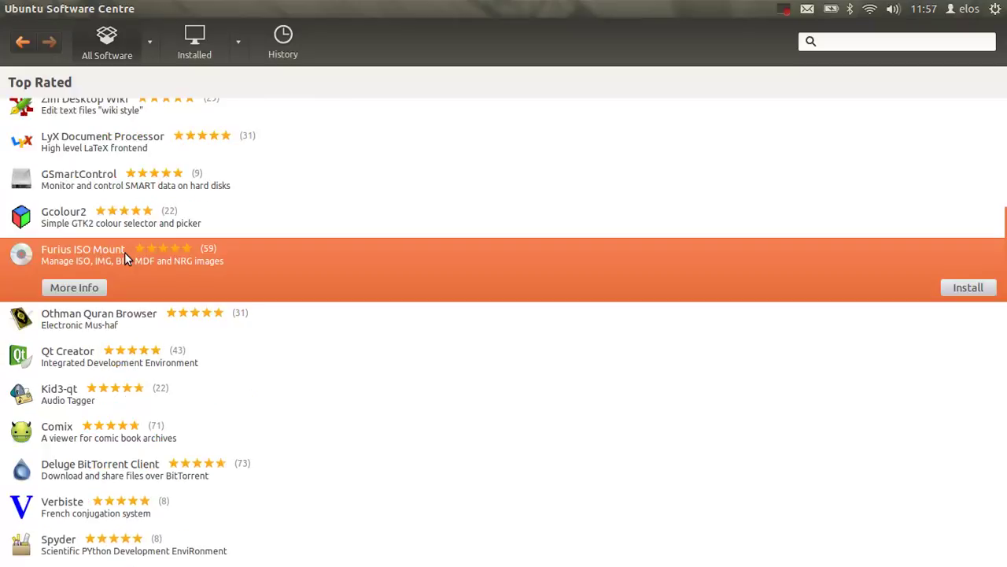
click(959, 288)
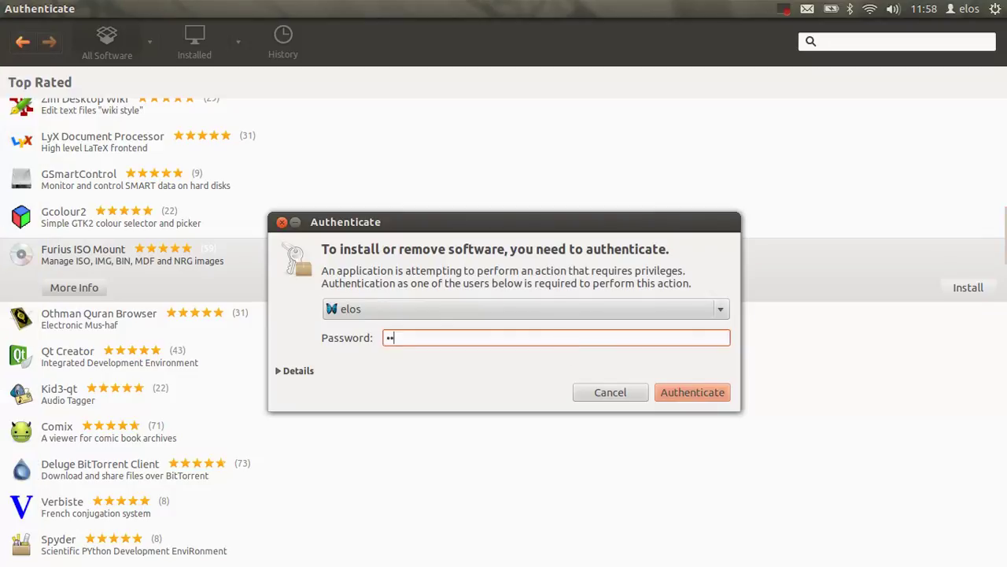
key(Return)
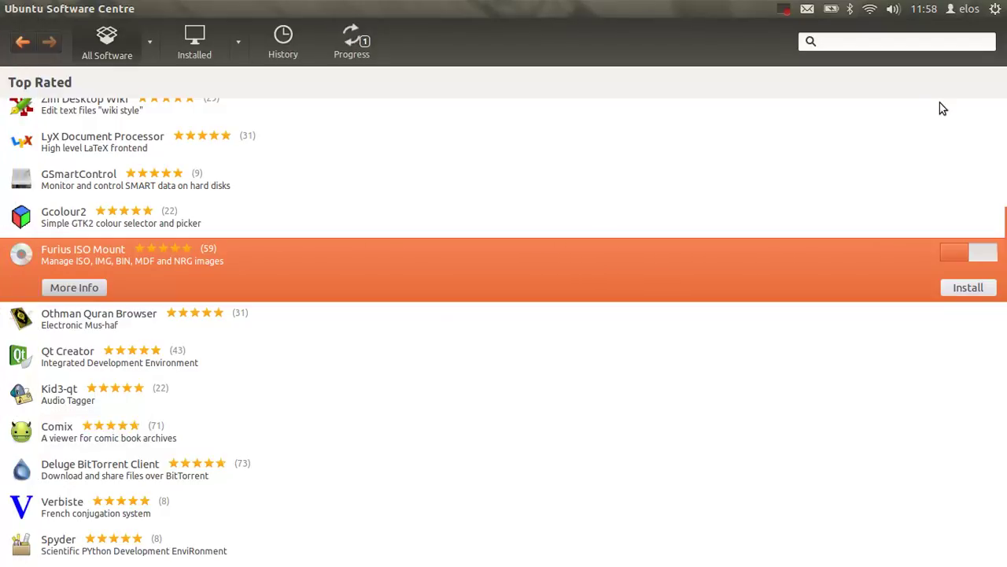
mouse_move(3, 346)
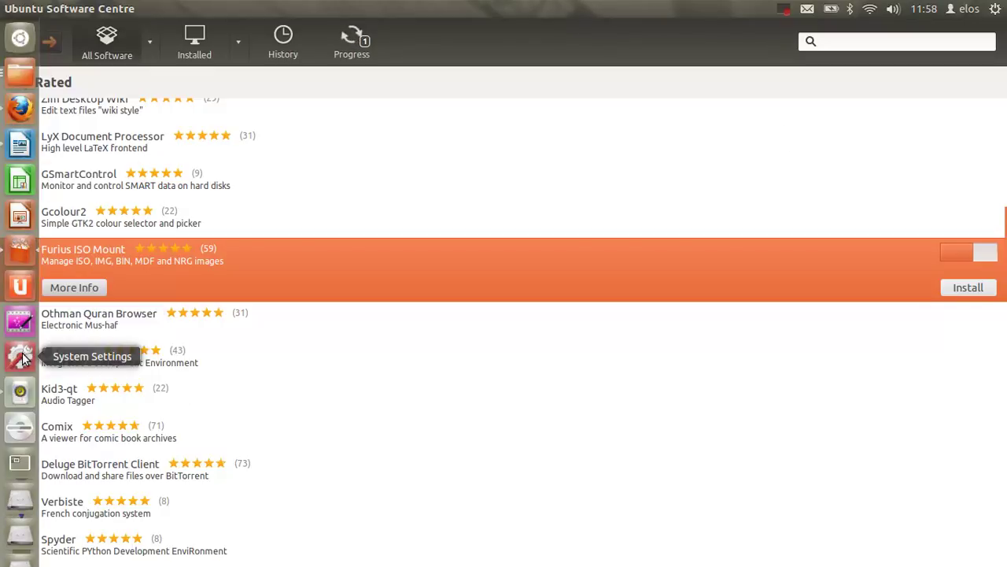
Step: Turn off launcher auto-hide in the Appearance behaviour settings and close System Settings
click(995, 8)
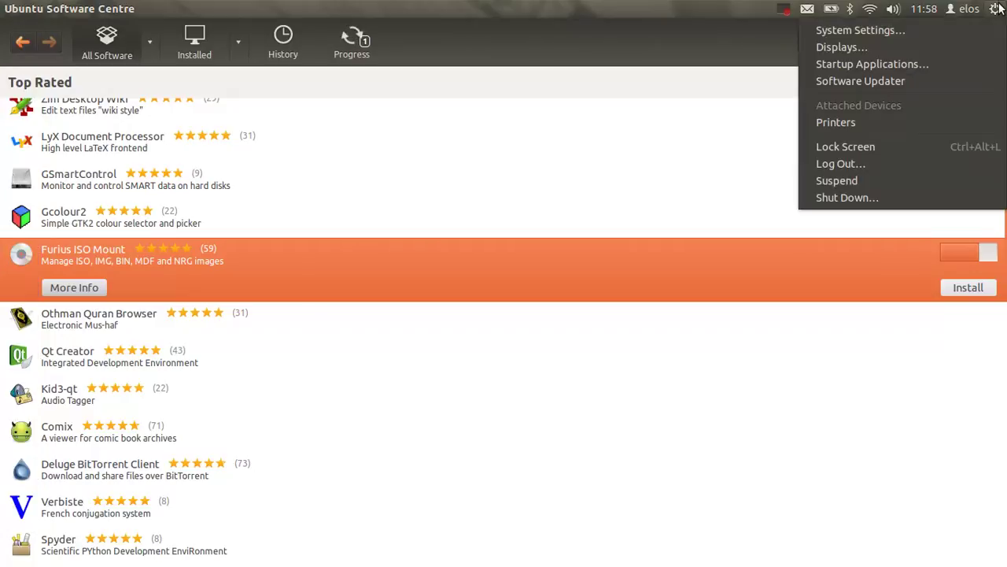
click(968, 33)
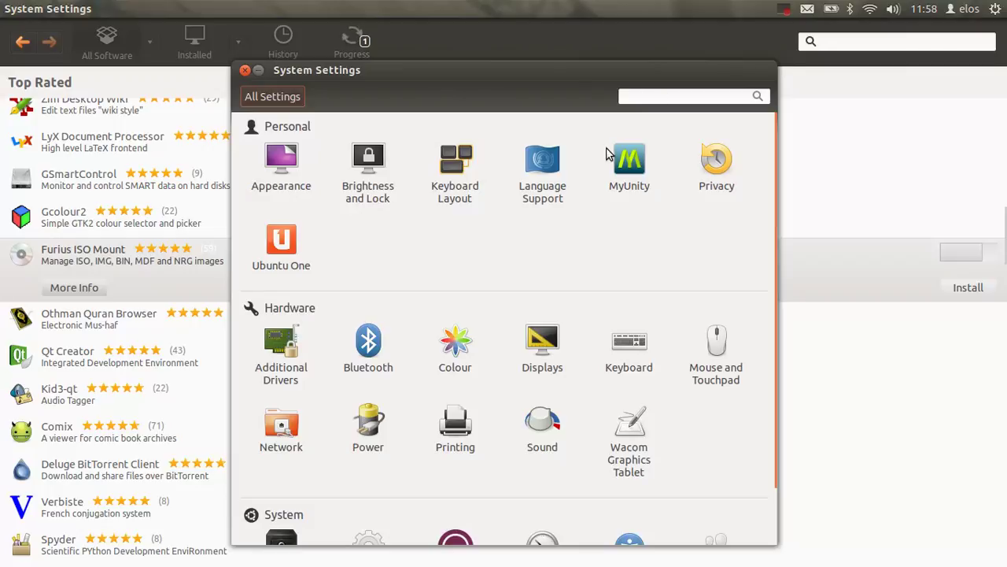
click(293, 192)
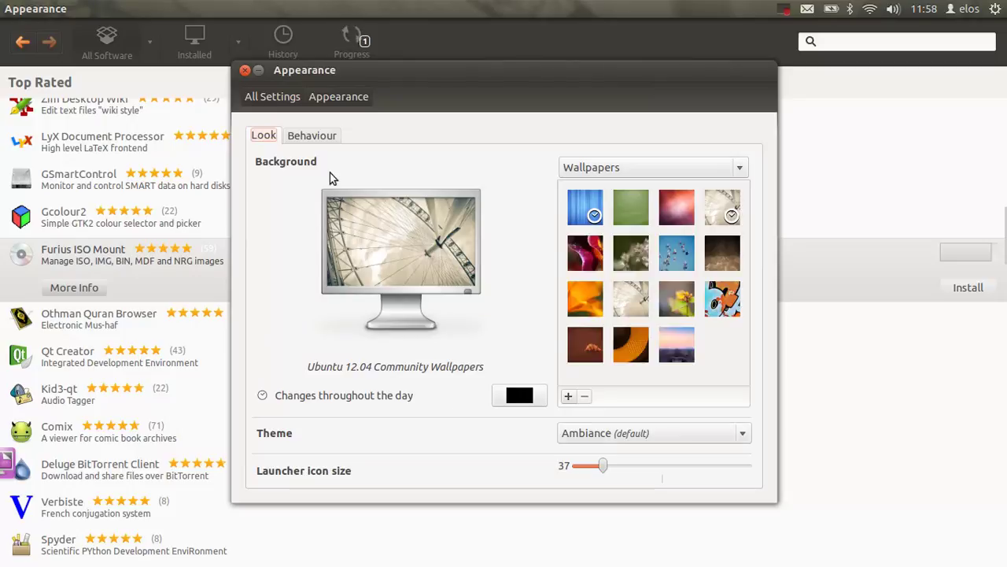
click(311, 137)
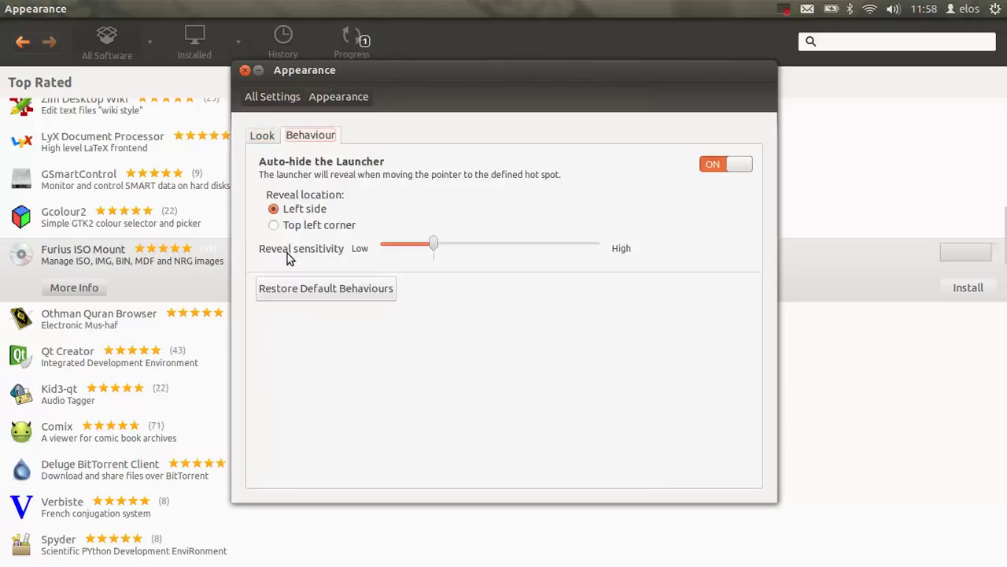
click(718, 166)
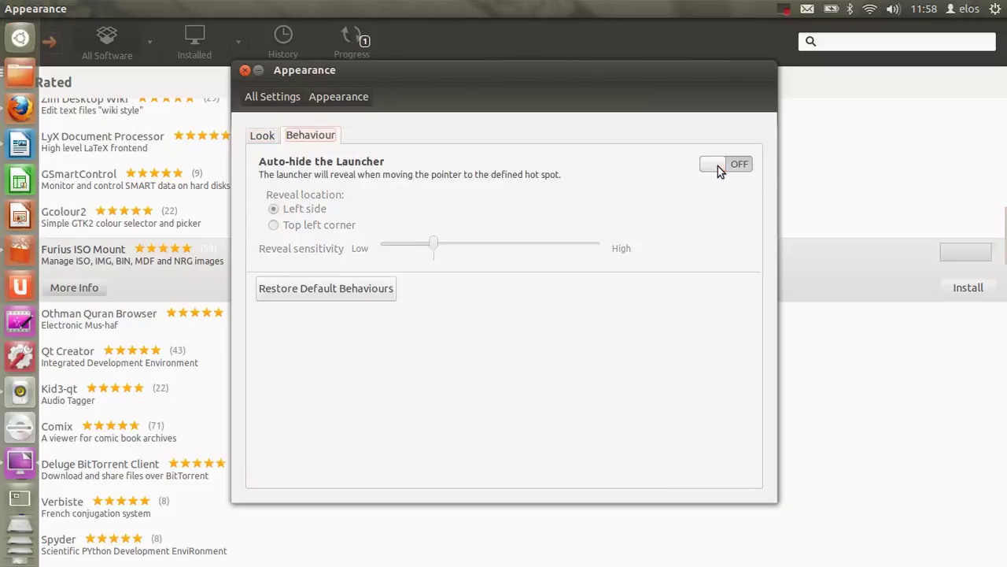
click(247, 72)
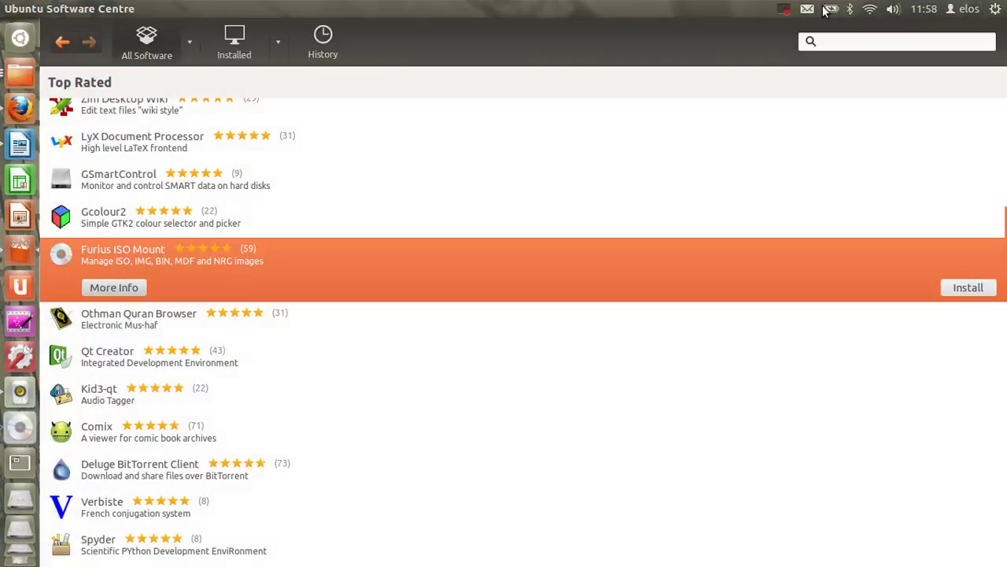
Step: View the battery and sound indicator menus, review the Power settings reached from the battery indicator, and close the Power window
click(832, 10)
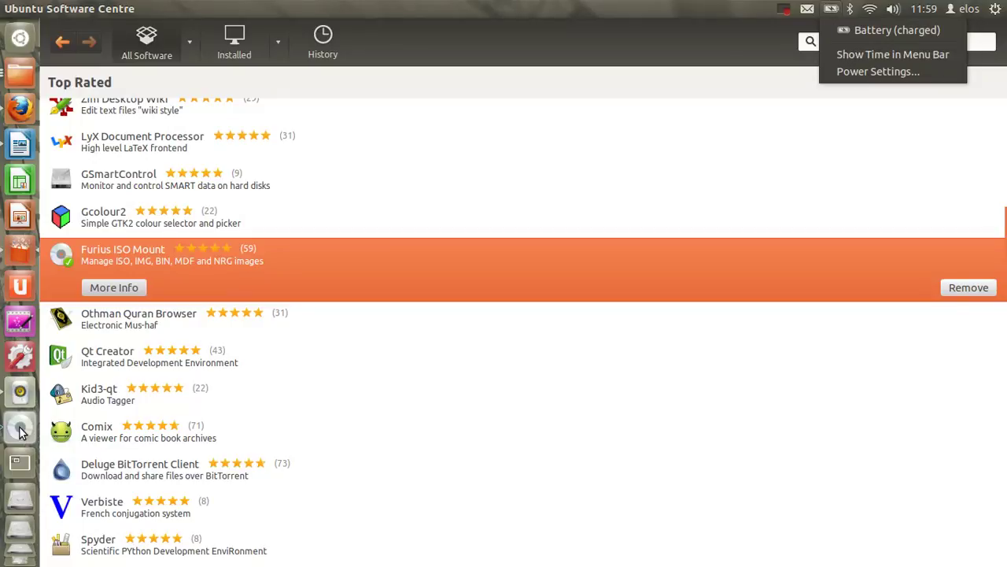
click(893, 9)
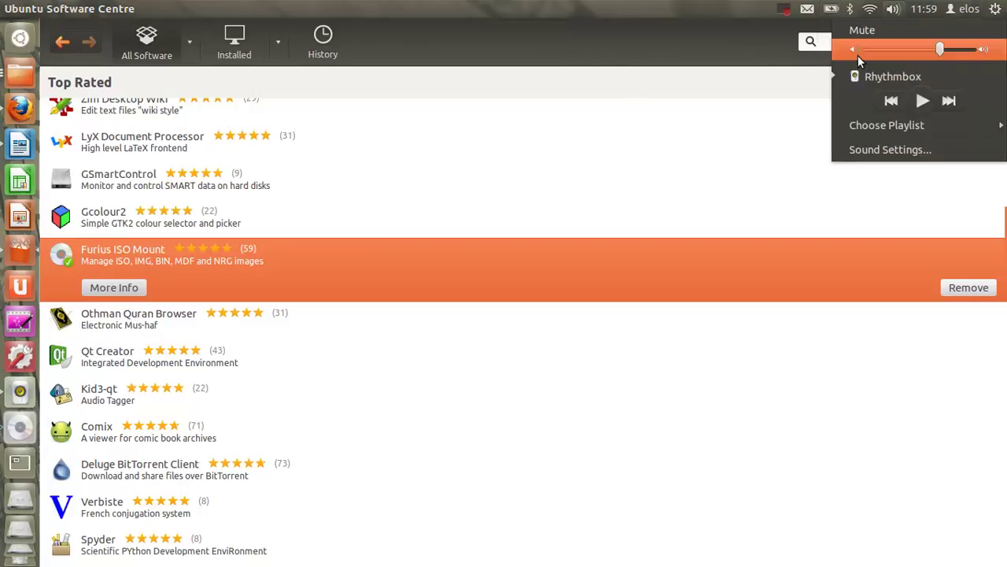
mouse_move(831, 9)
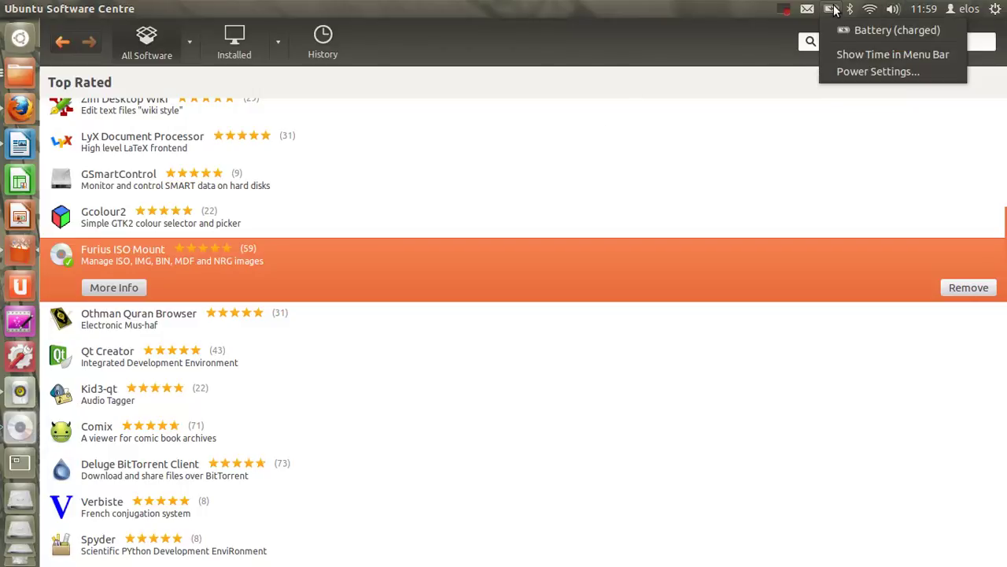
click(855, 73)
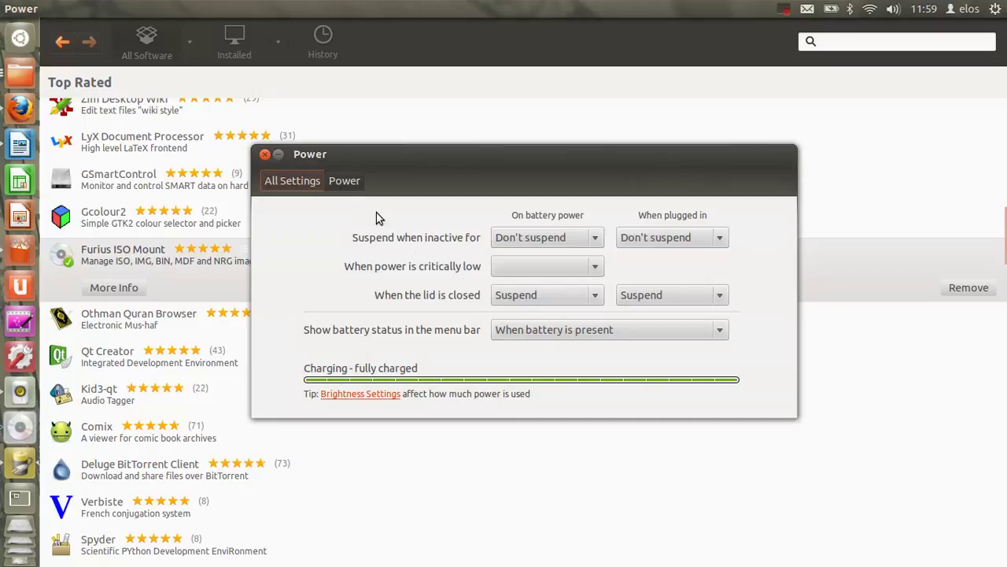
click(265, 154)
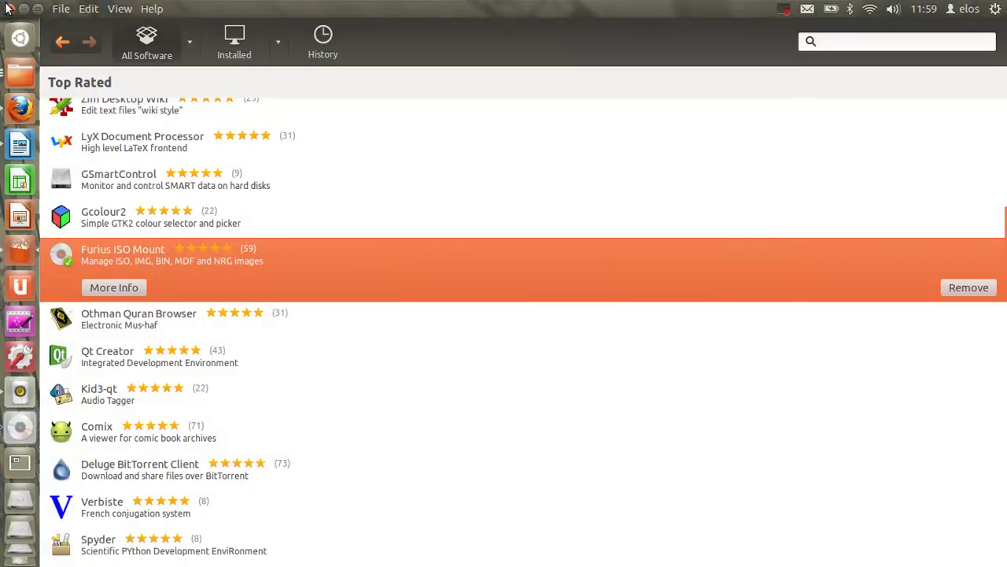
Step: Close Ubuntu Software Centre, display all workspaces, and move the restored Music folder window to the upper-right workspace
click(10, 11)
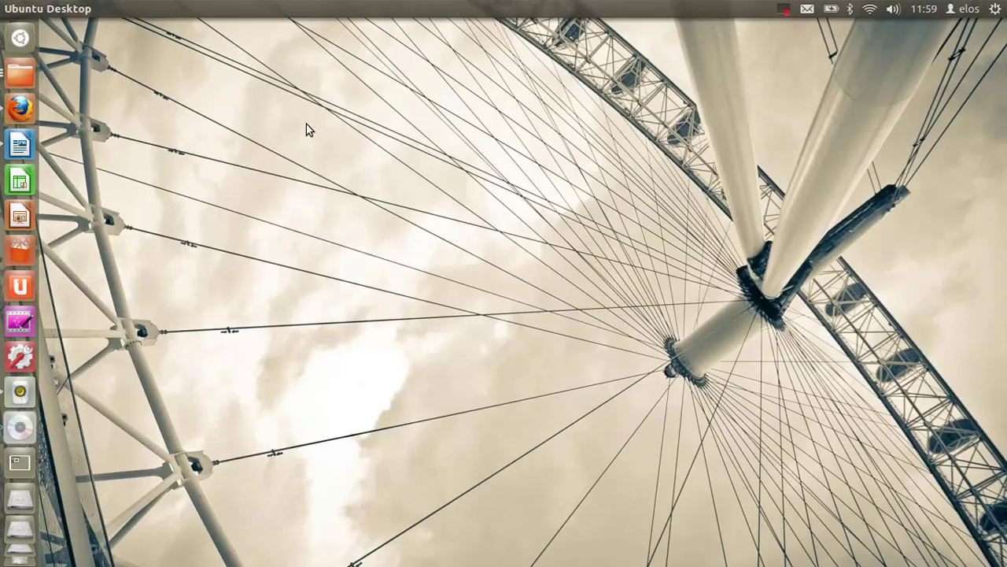
click(18, 467)
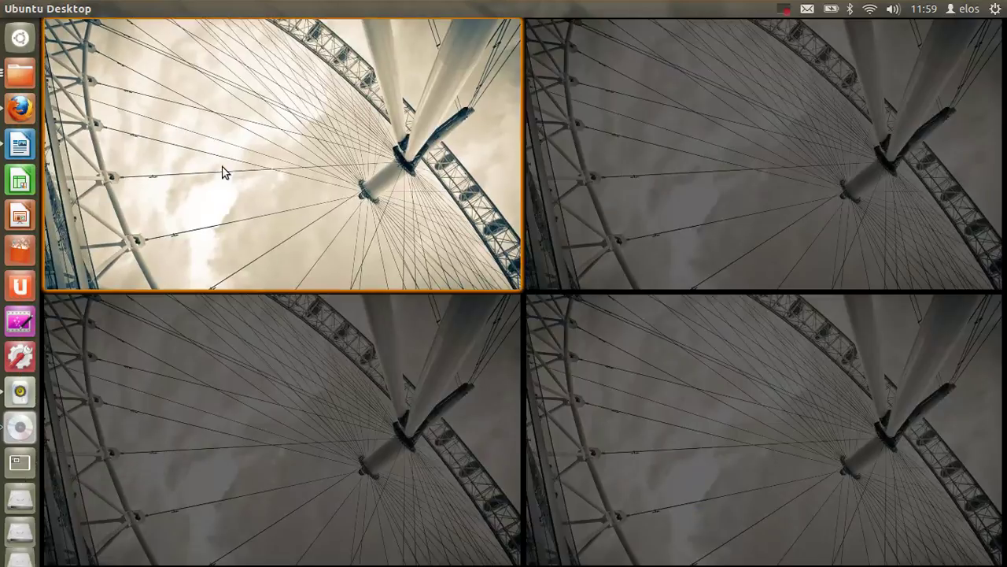
click(19, 75)
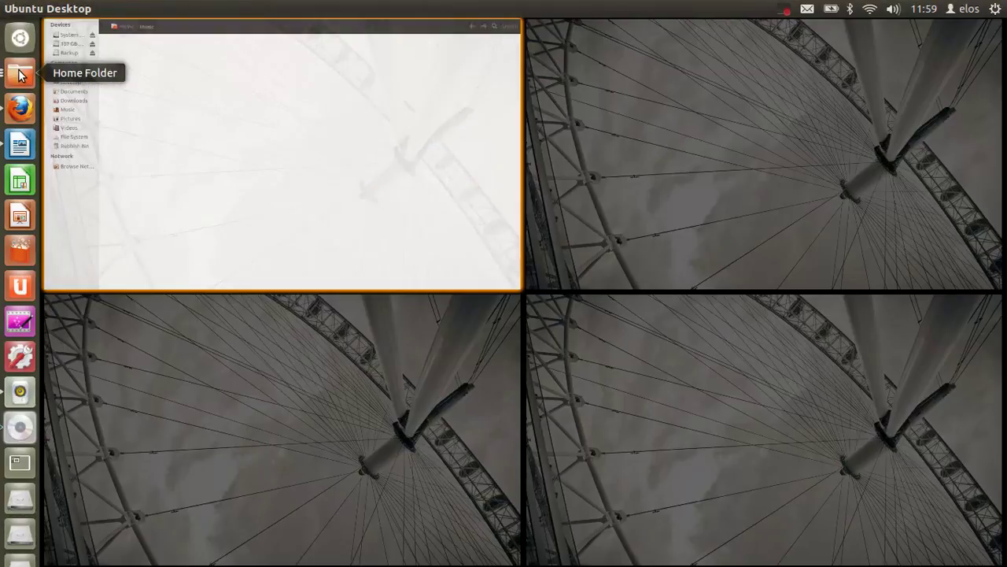
drag(218, 103, 758, 105)
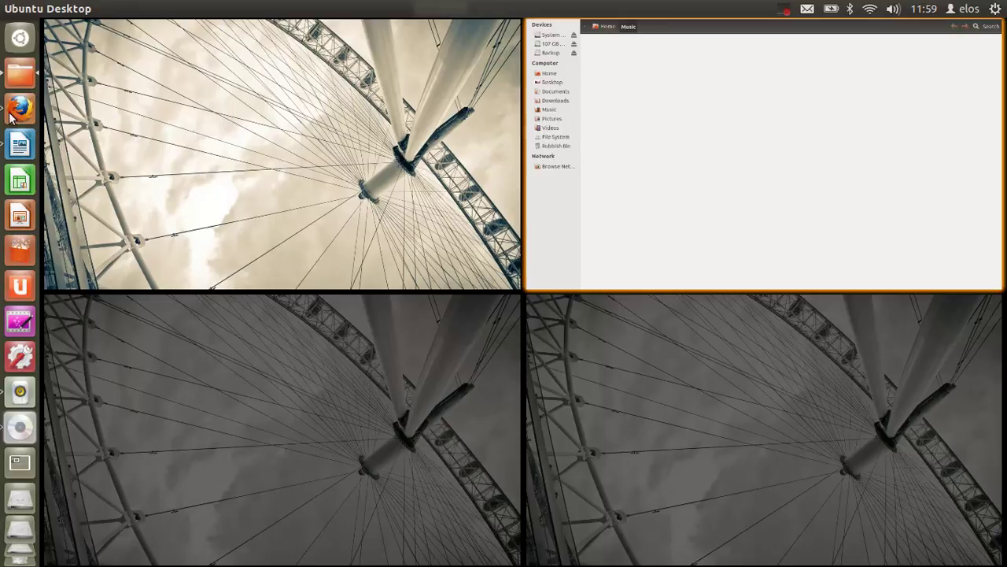
Step: Distribute the restored windows across the workspaces: Firefox lower-left, LibreOffice Writer lower-right, and Rhythmbox upper-left, entering the Rhythmbox workspace
click(22, 108)
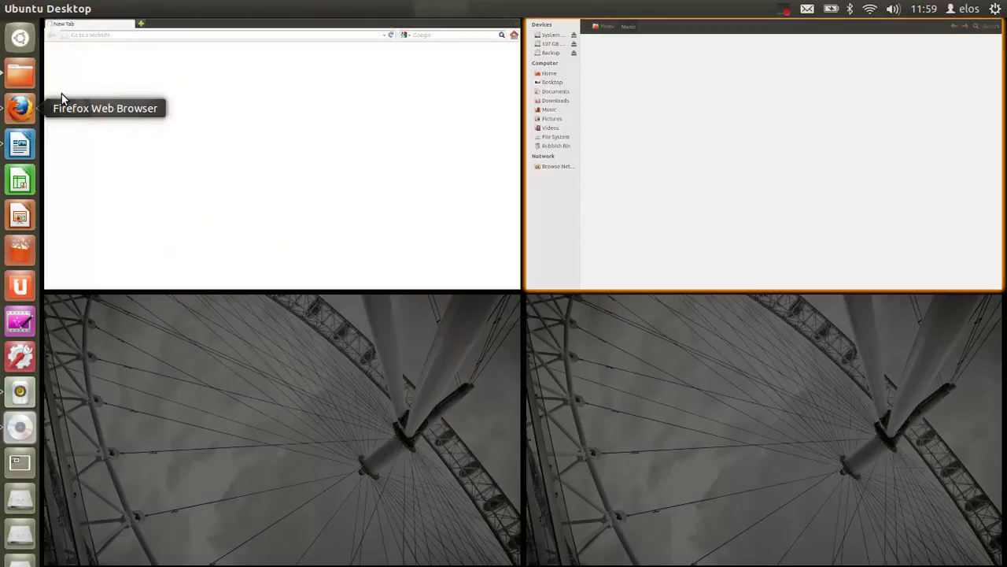
drag(124, 99, 137, 402)
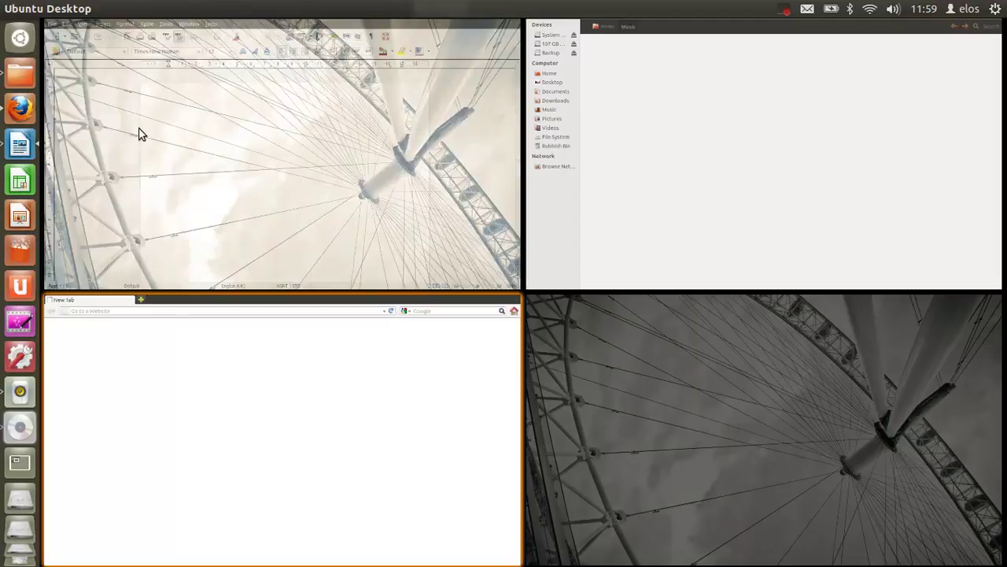
drag(178, 99, 768, 379)
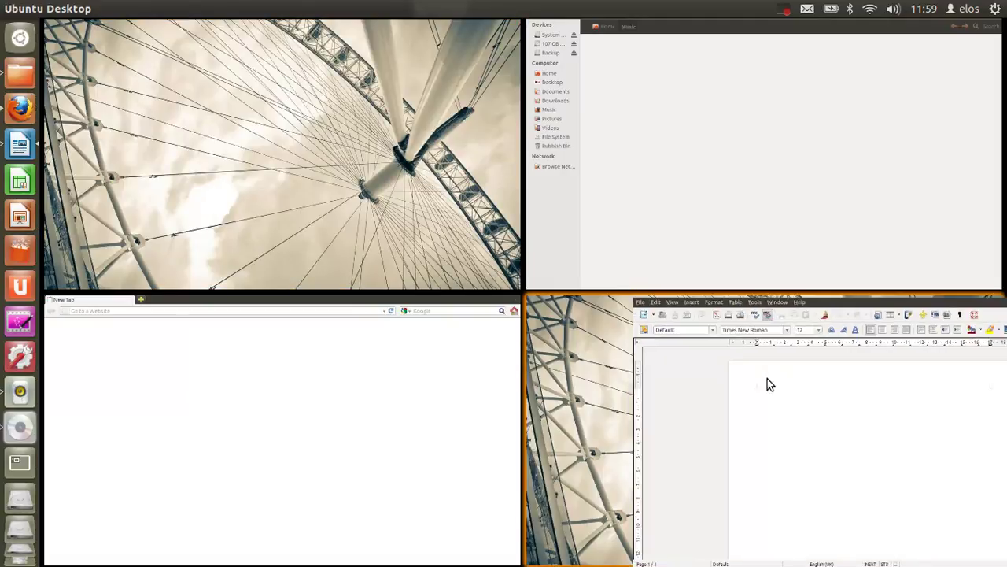
click(20, 391)
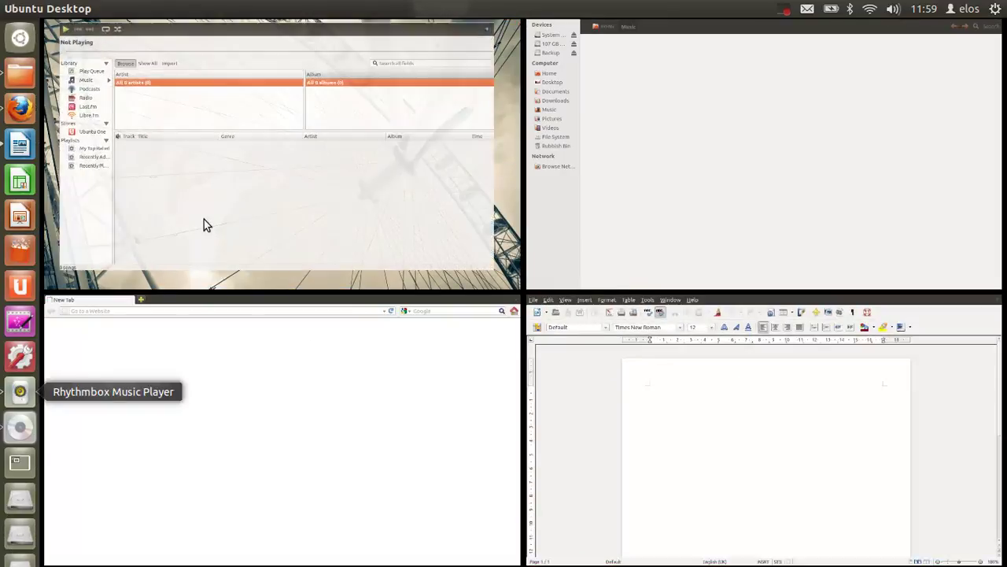
click(312, 210)
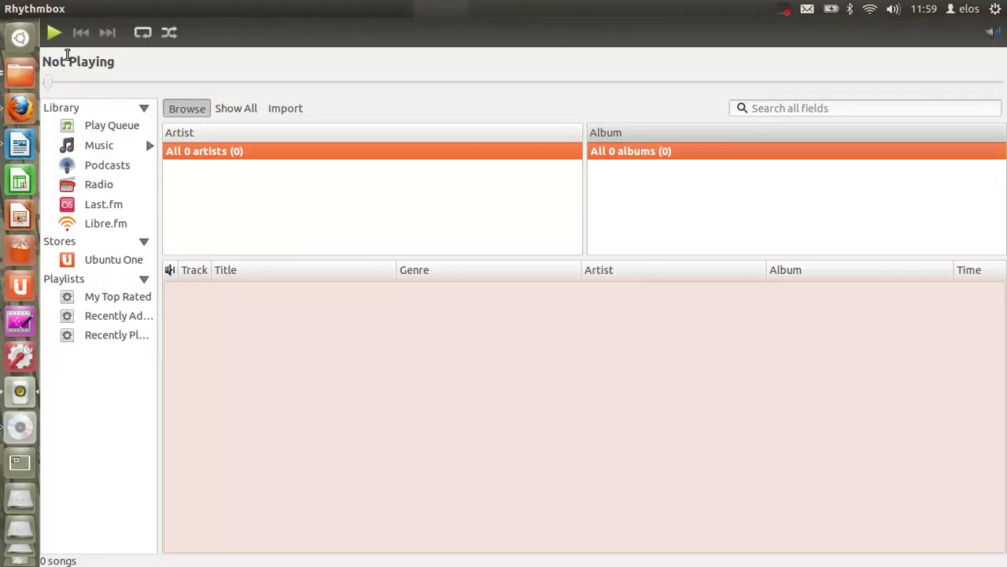
Step: Visit the Writer, Firefox and Music folder workspaces in turn through the workspace overview
click(19, 462)
click(603, 398)
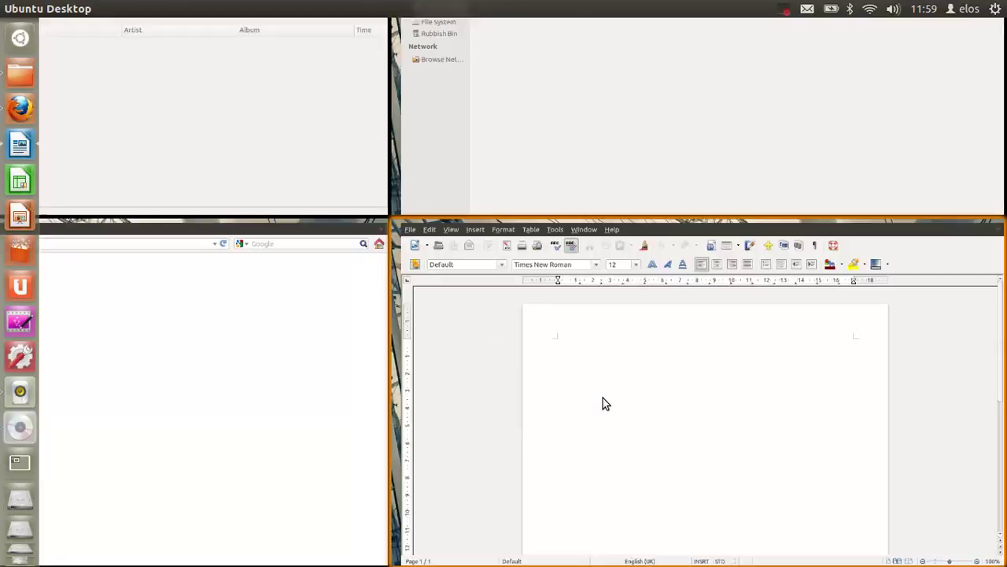
click(19, 462)
click(328, 470)
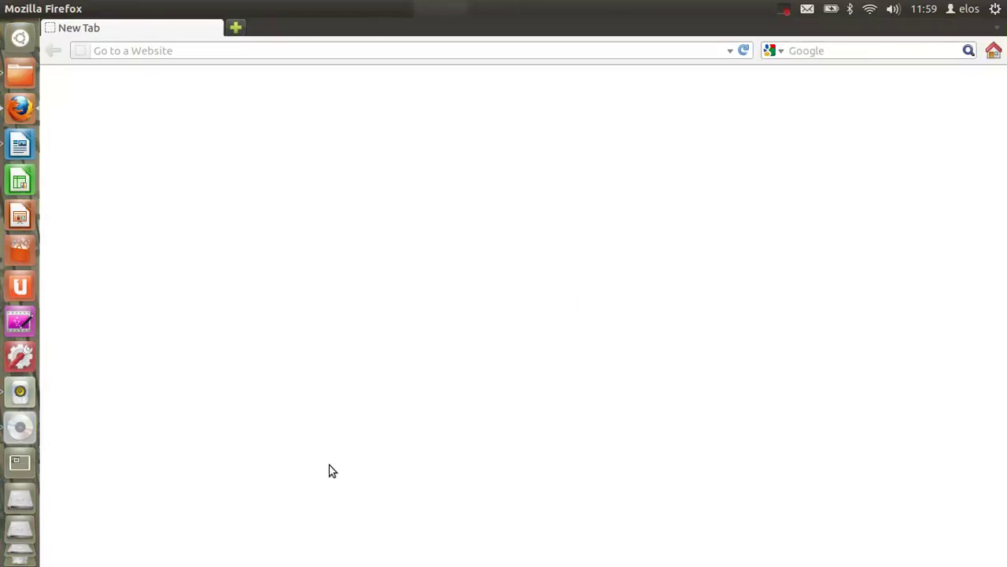
click(20, 462)
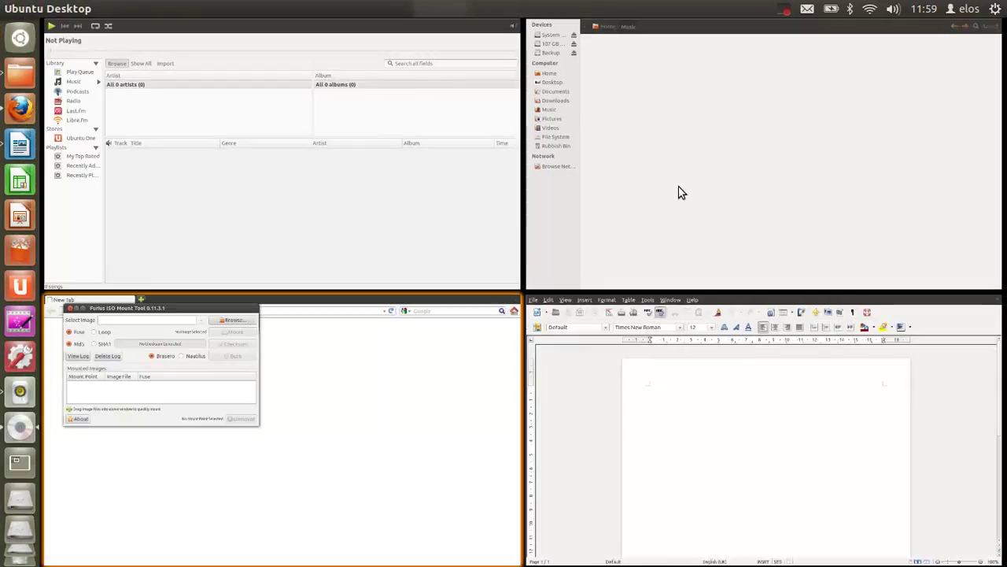
click(681, 193)
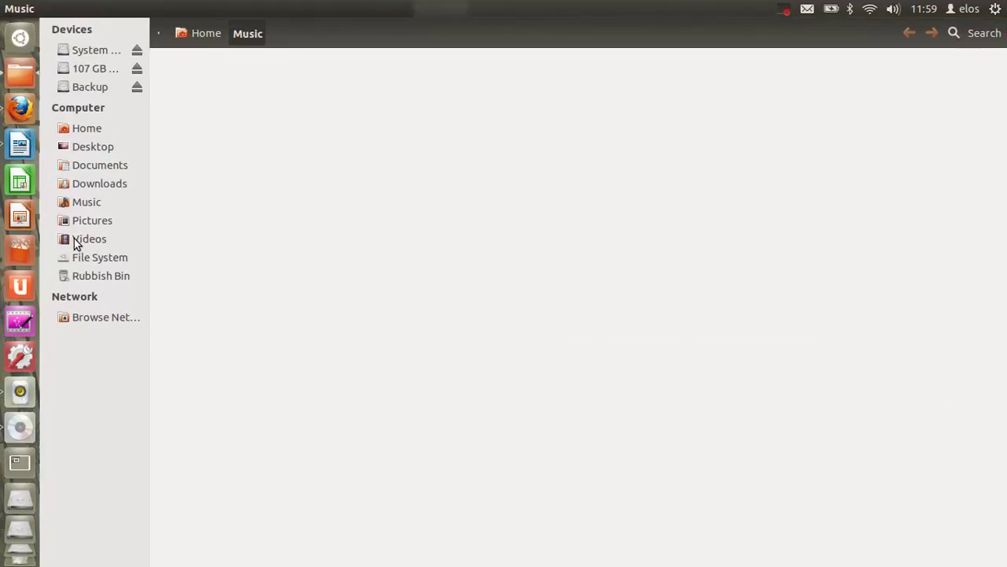
Step: Jump between workspaces by switching to Firefox, Writer, Rhythmbox and Furius ISO Mount from the launcher, and close the Furius ISO Mount window
click(28, 110)
click(21, 145)
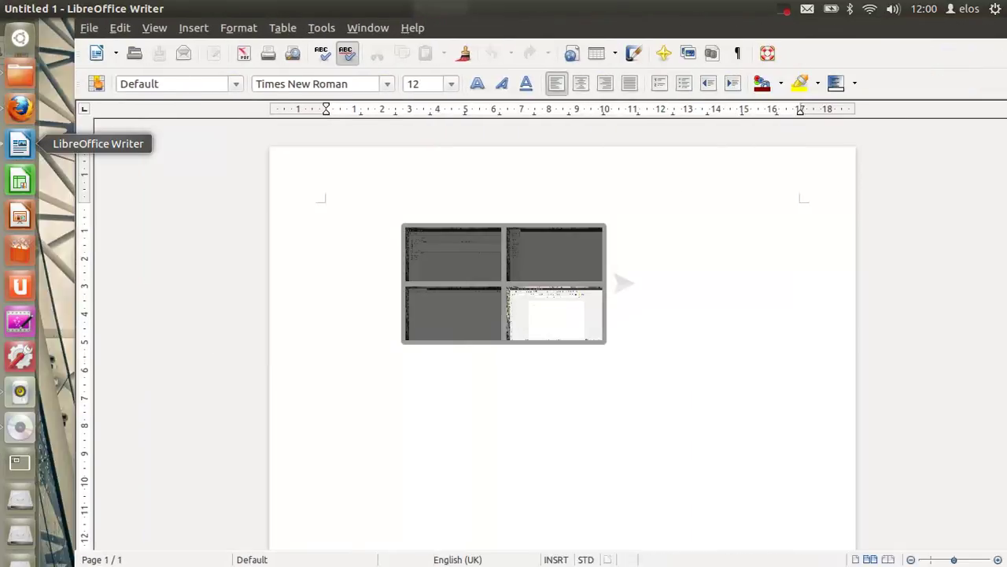
click(21, 391)
click(21, 427)
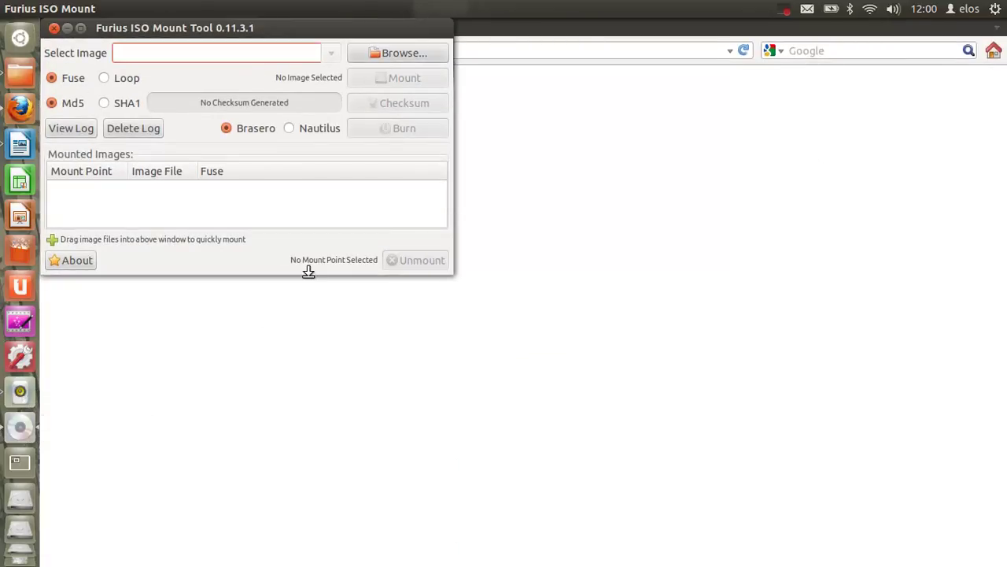
click(53, 28)
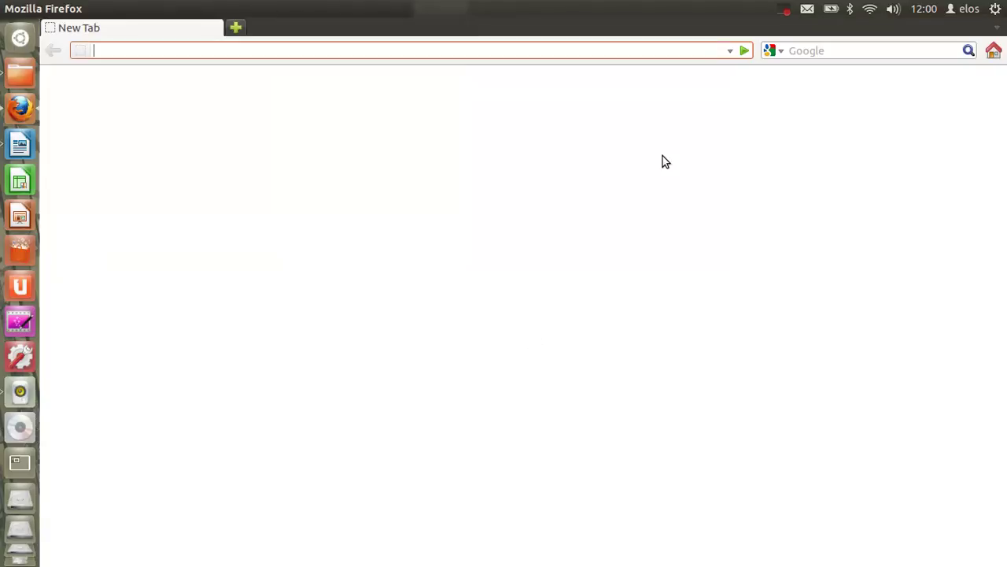
click(785, 9)
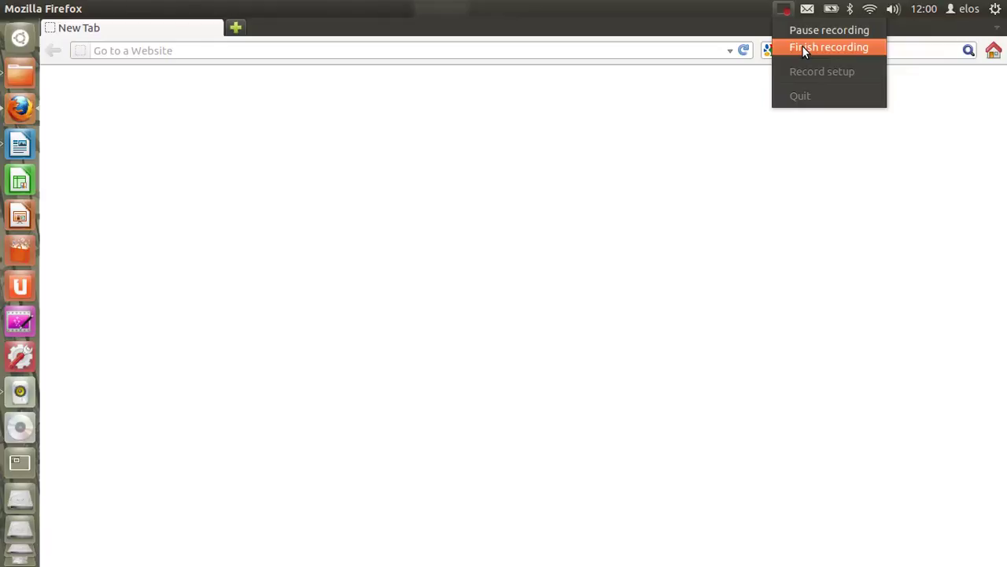